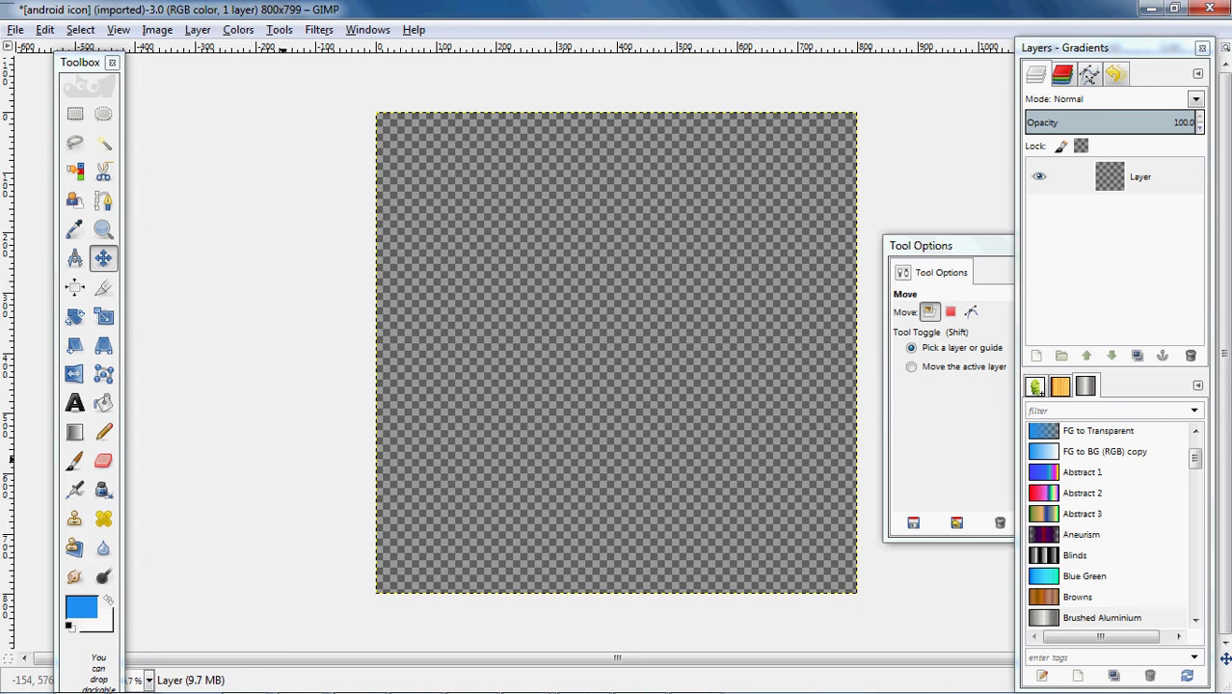
# Open the File menu over the imported android icon image.
pyautogui.click(16, 30)
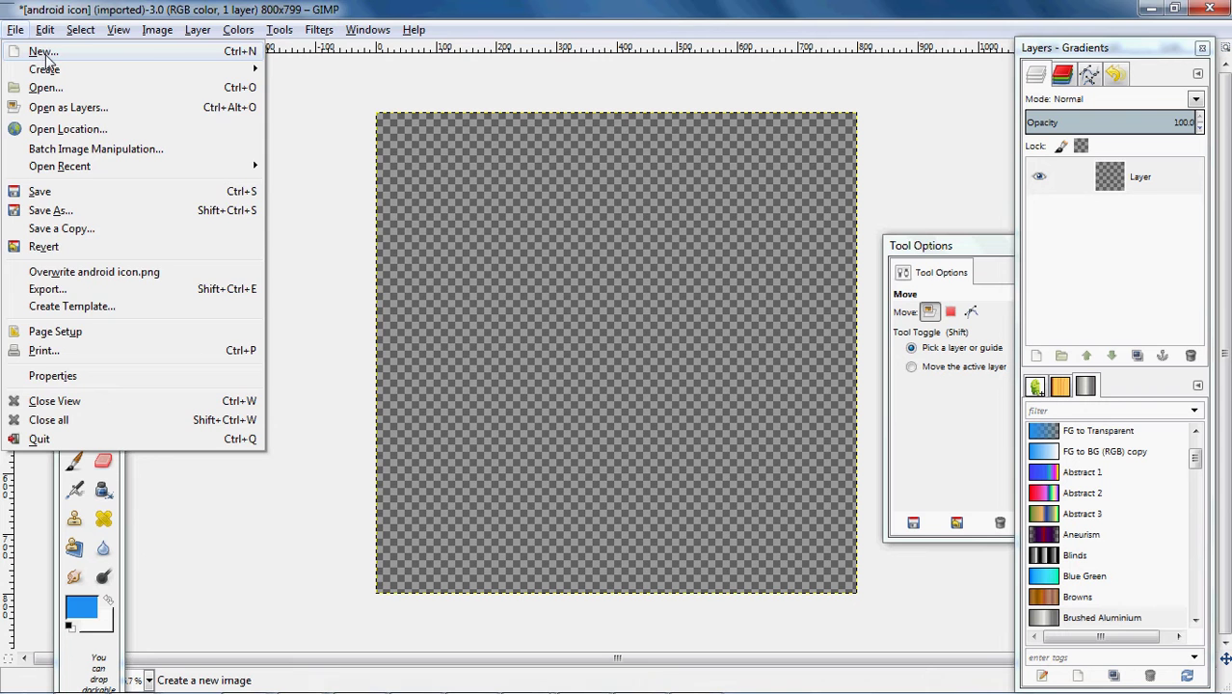
# Create a new 1024×1024 image filled with Transparency and maximize its window.
pyautogui.click(45, 54)
pyautogui.doubleClick(458, 107)
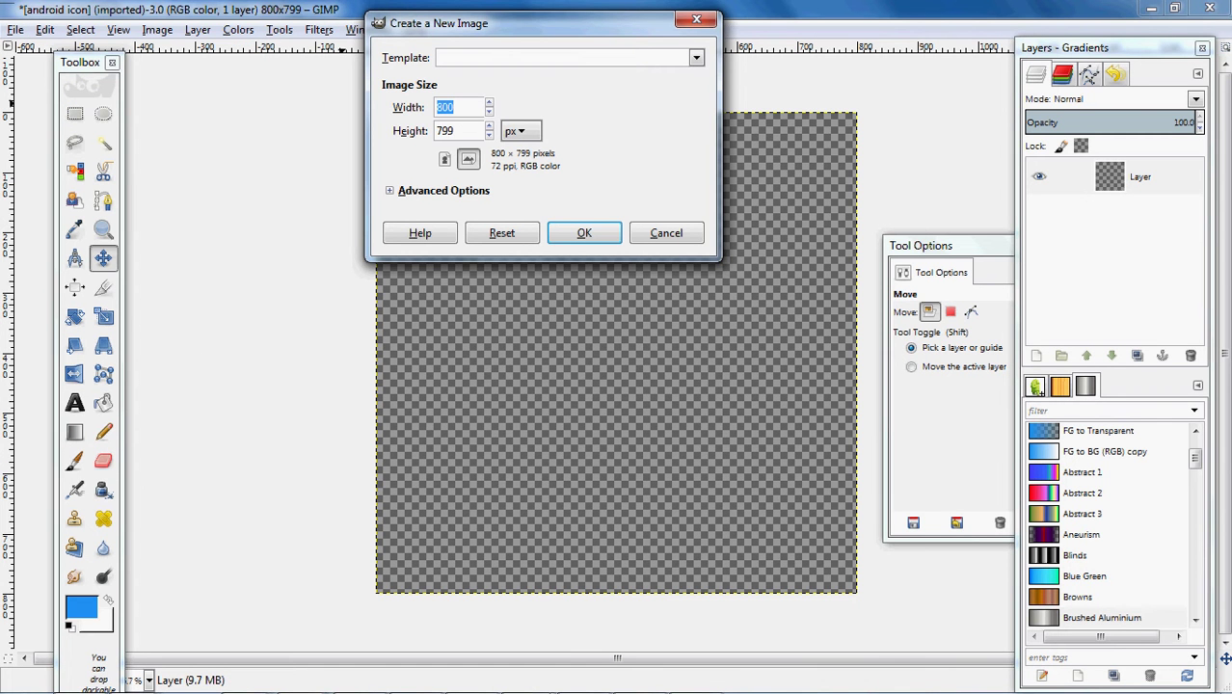
pyautogui.write('1024')
pyautogui.press('Tab')
pyautogui.write('1024')
pyautogui.click(390, 191)
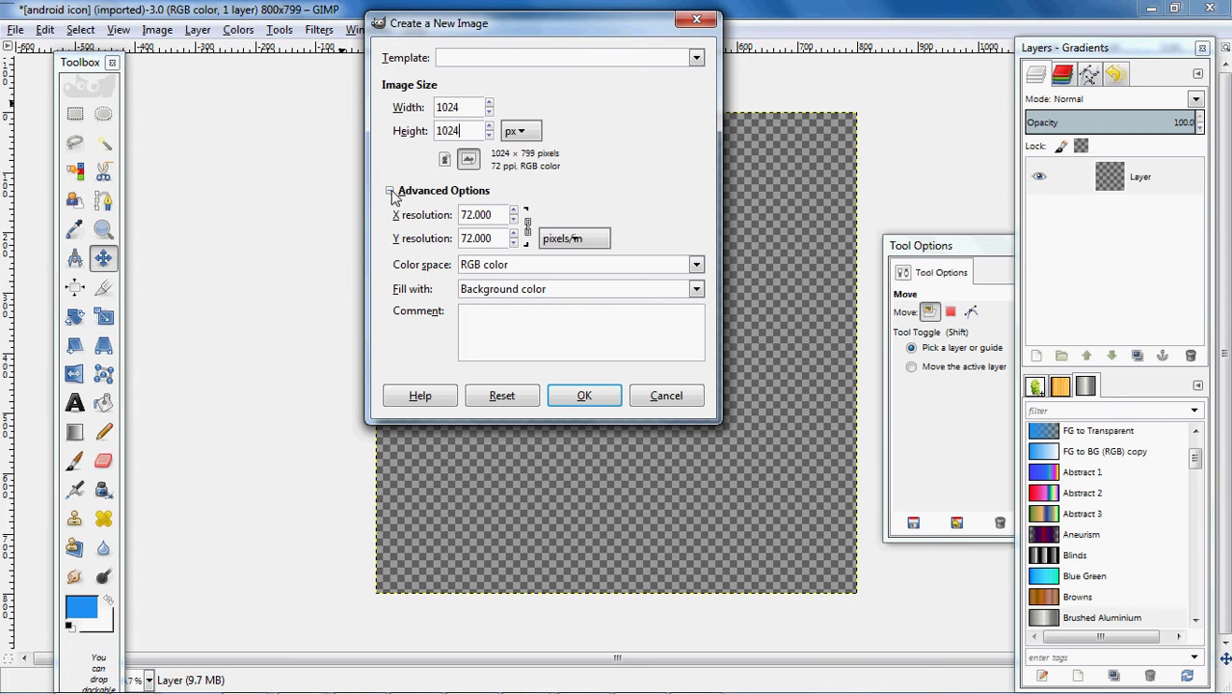
pyautogui.click(696, 289)
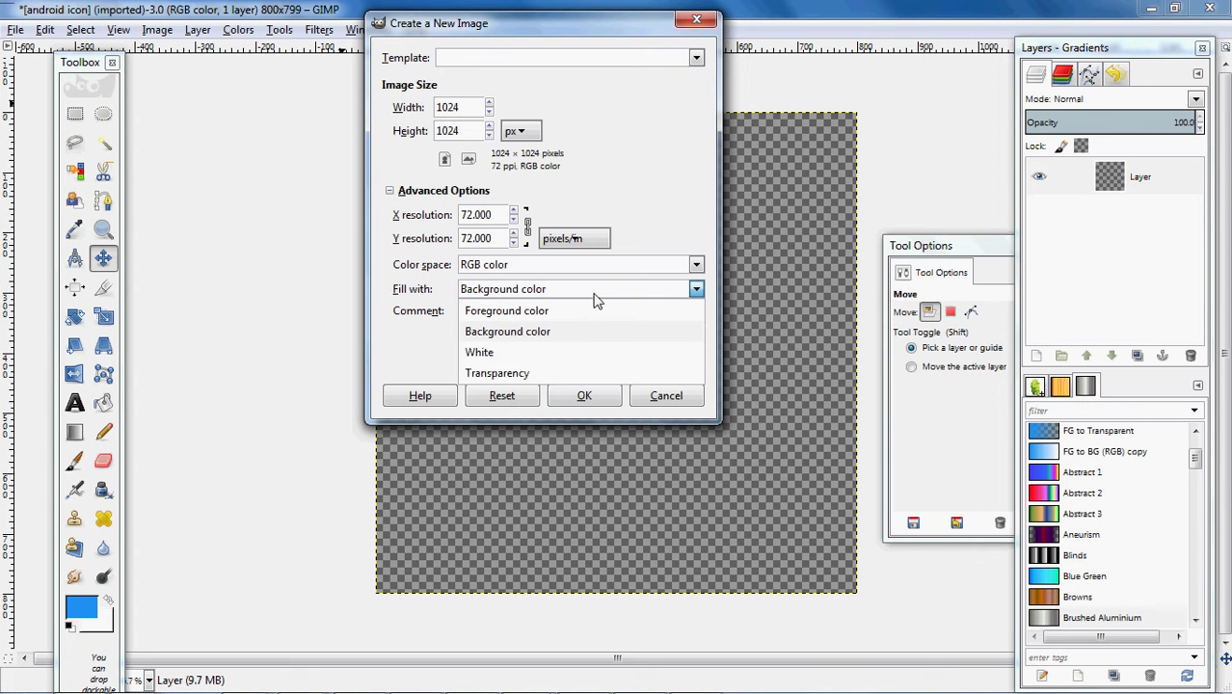
pyautogui.click(567, 374)
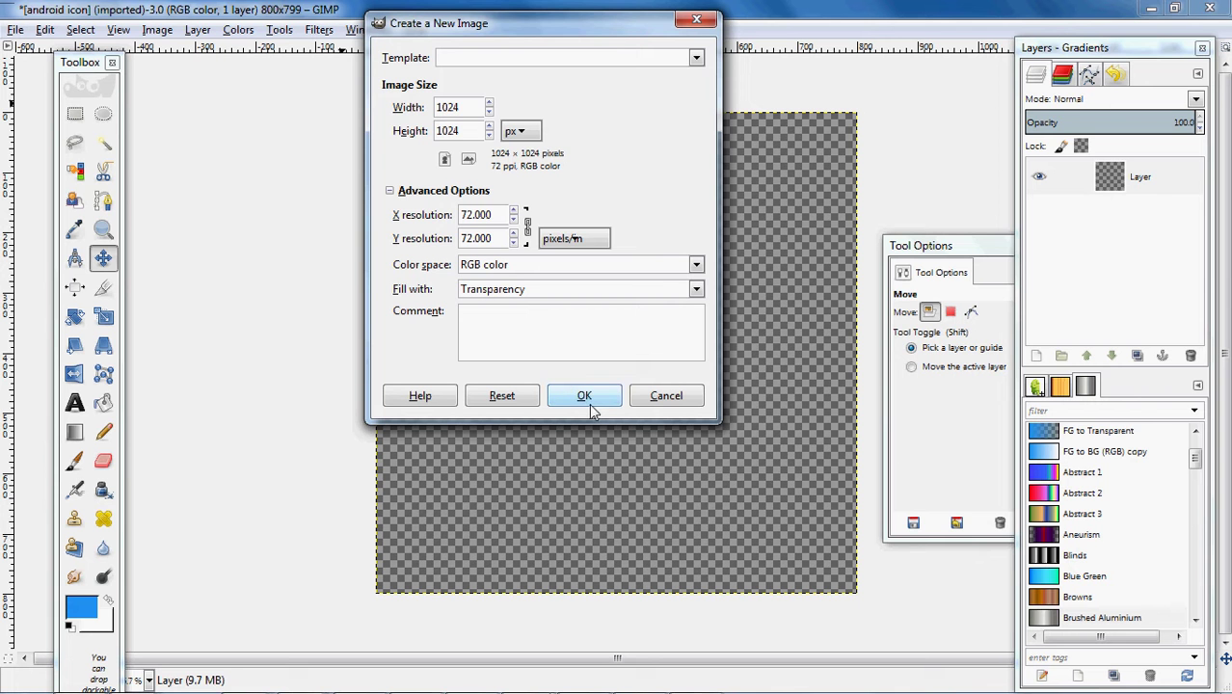
pyautogui.click(590, 405)
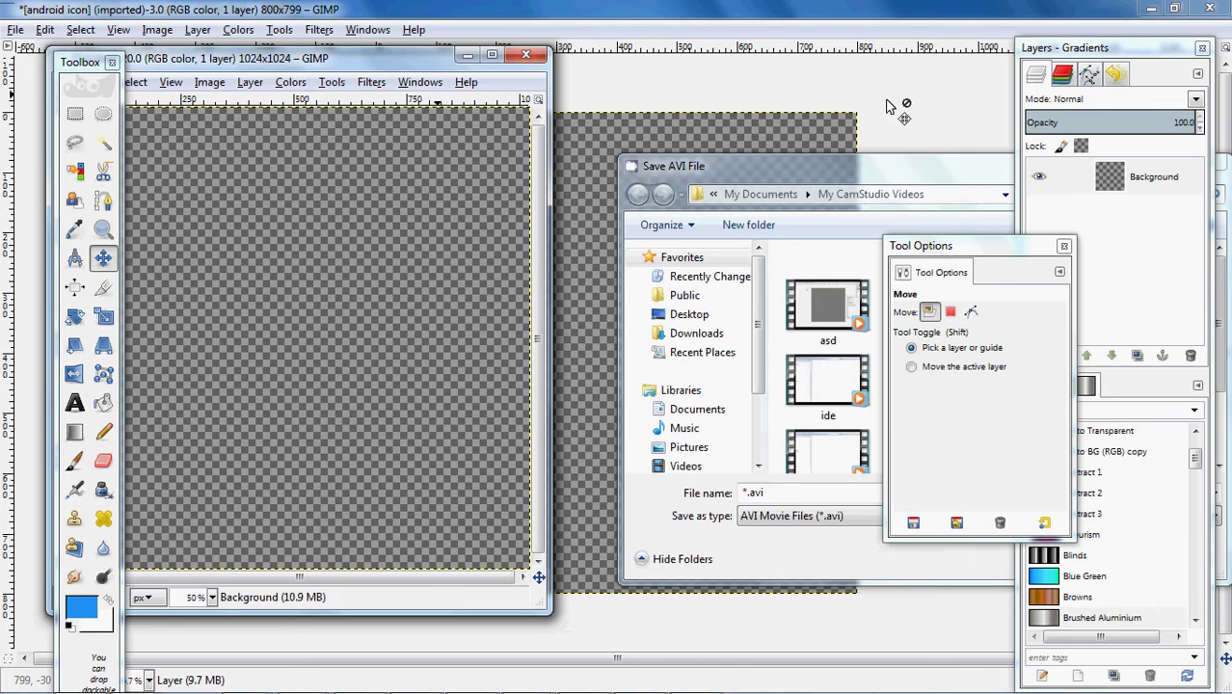
pyautogui.click(889, 106)
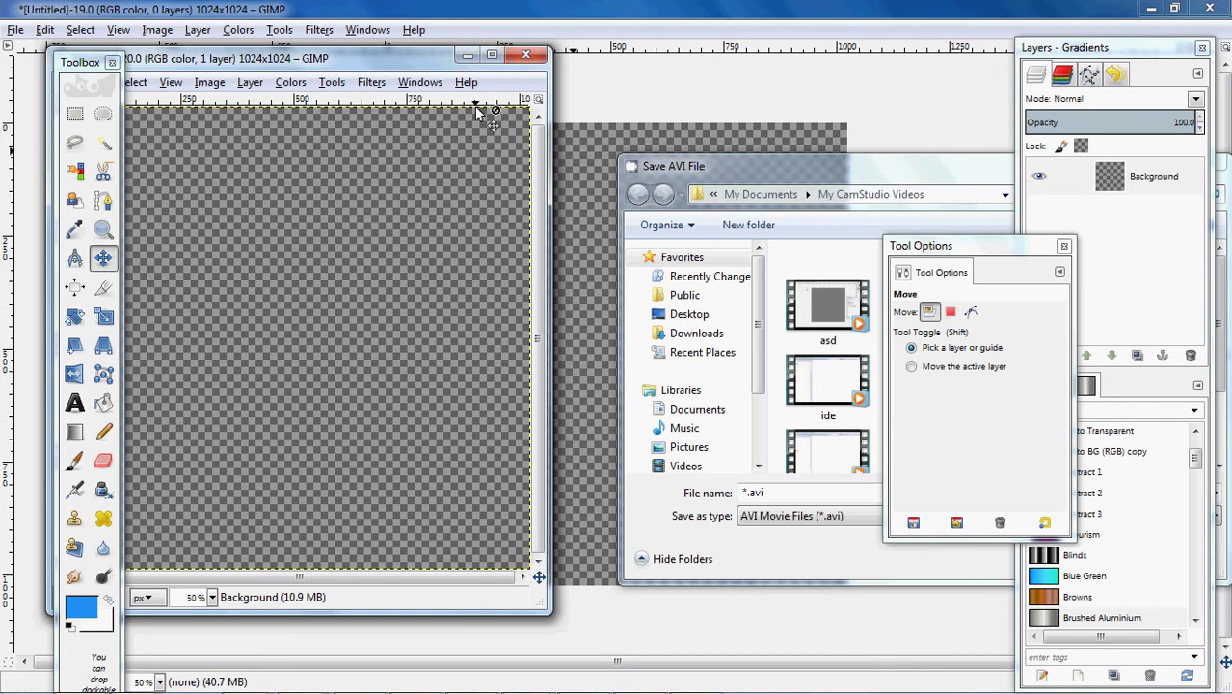
pyautogui.click(491, 55)
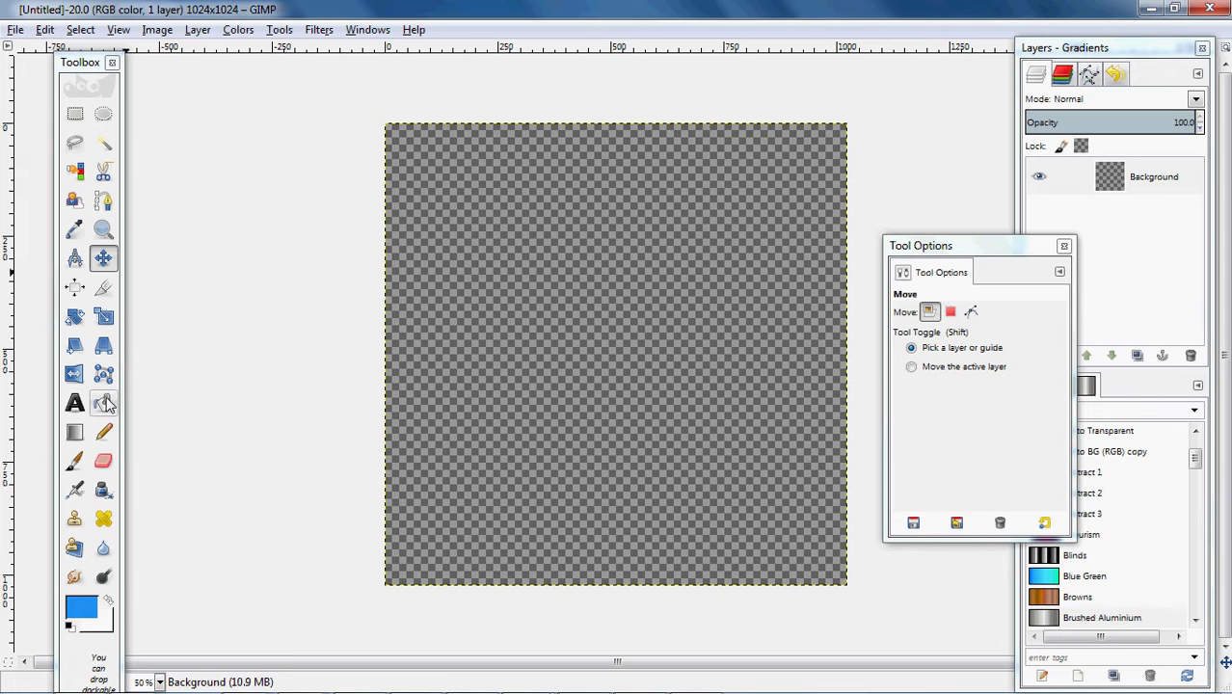
# Keep blue 2196f3 as foreground and bucket-fill the entire canvas with it.
pyautogui.click(79, 607)
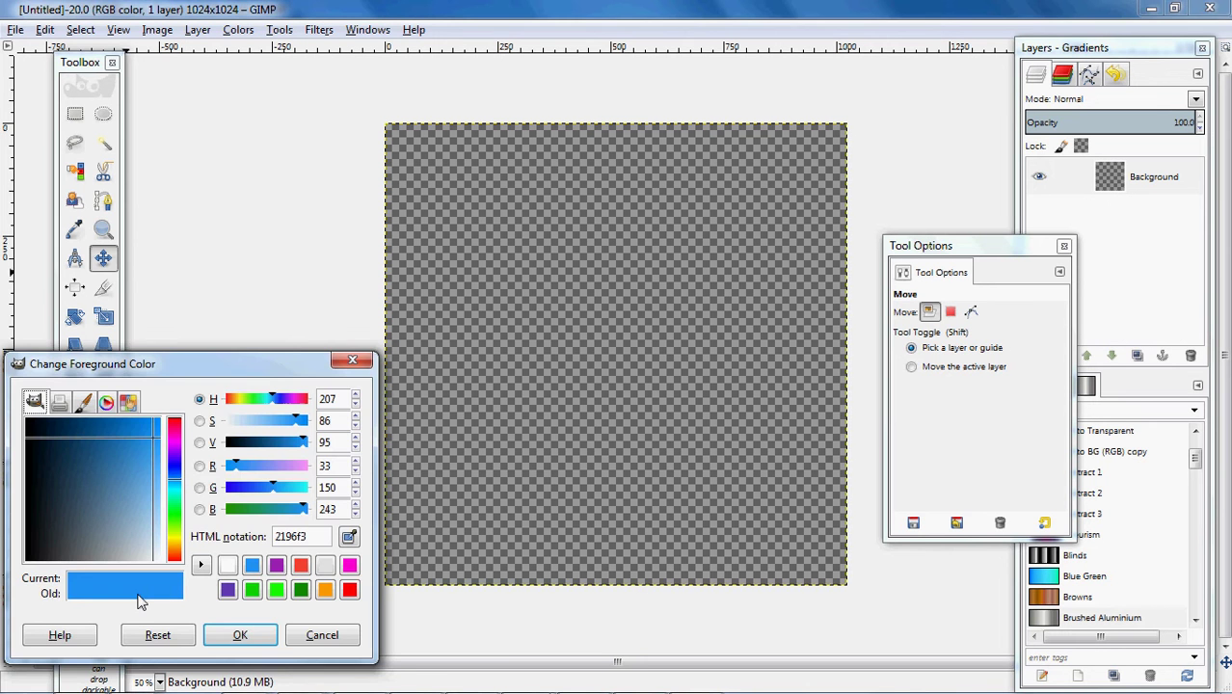
pyautogui.click(245, 635)
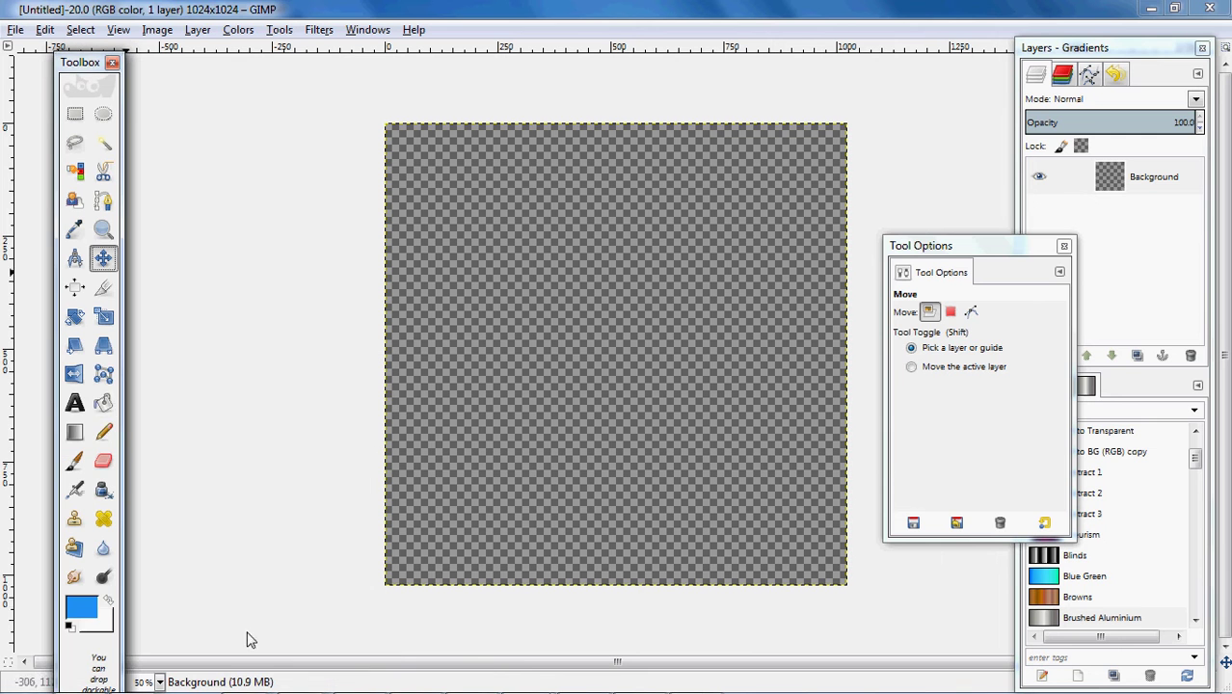
pyautogui.click(103, 405)
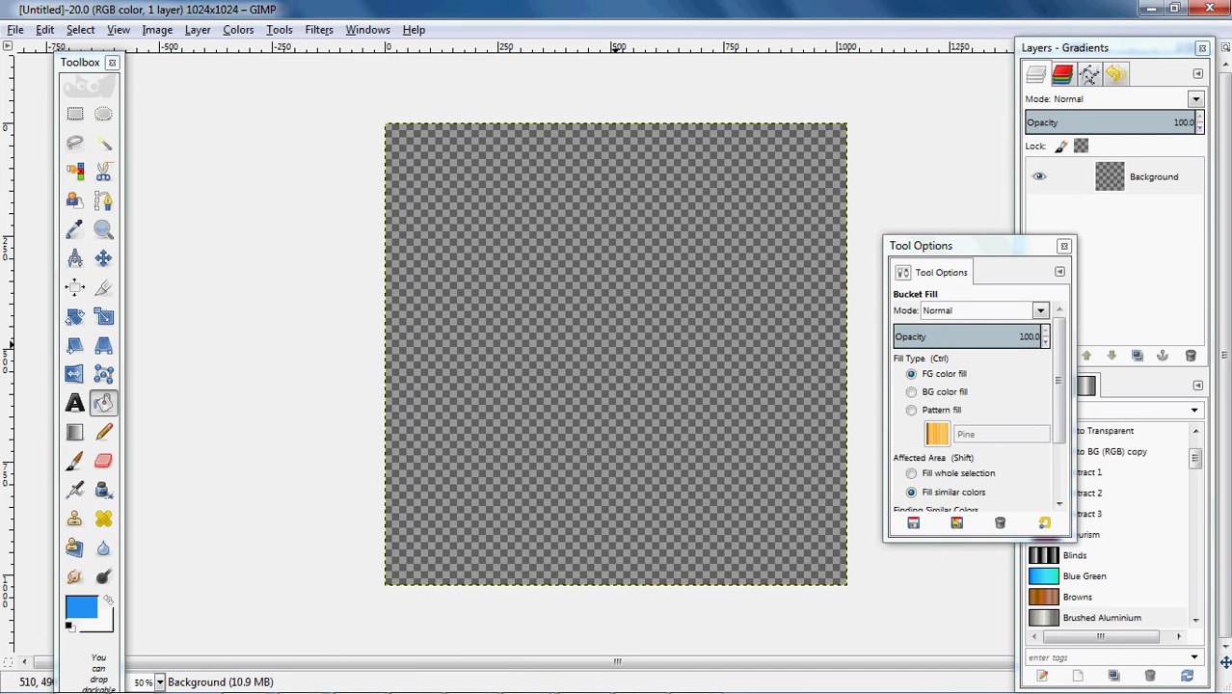
pyautogui.click(616, 347)
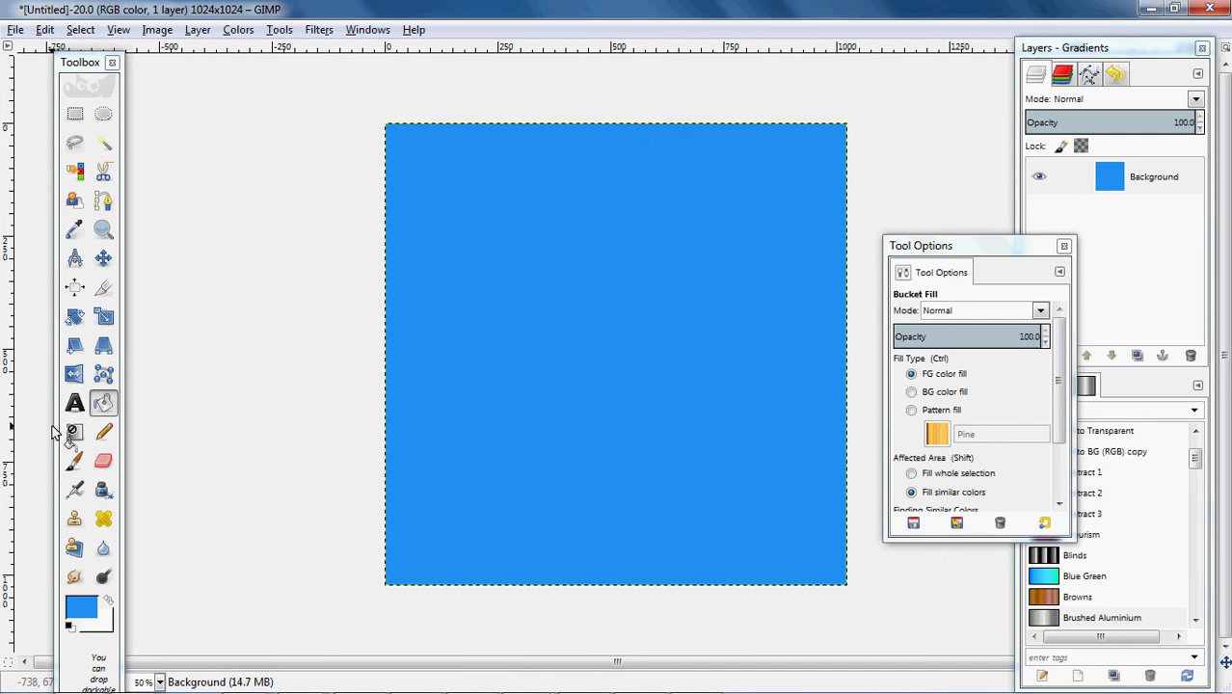
pyautogui.click(75, 405)
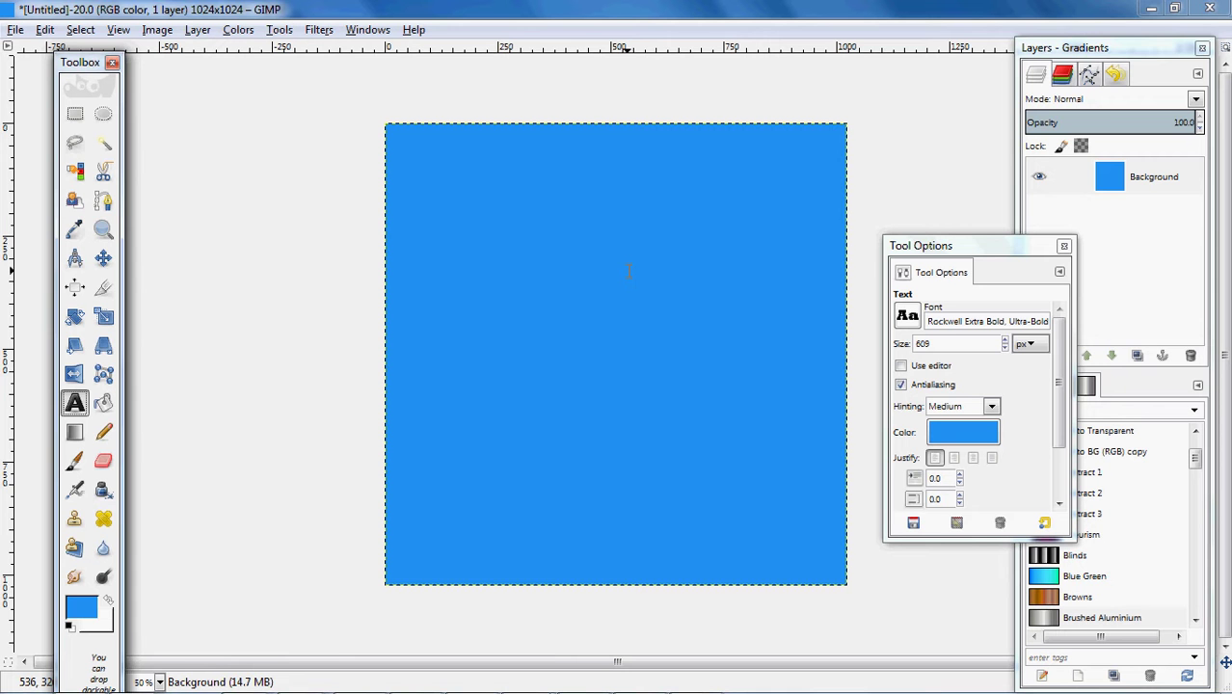
# Type a white letter A on the canvas and move it up toward the centre.
pyautogui.click(536, 256)
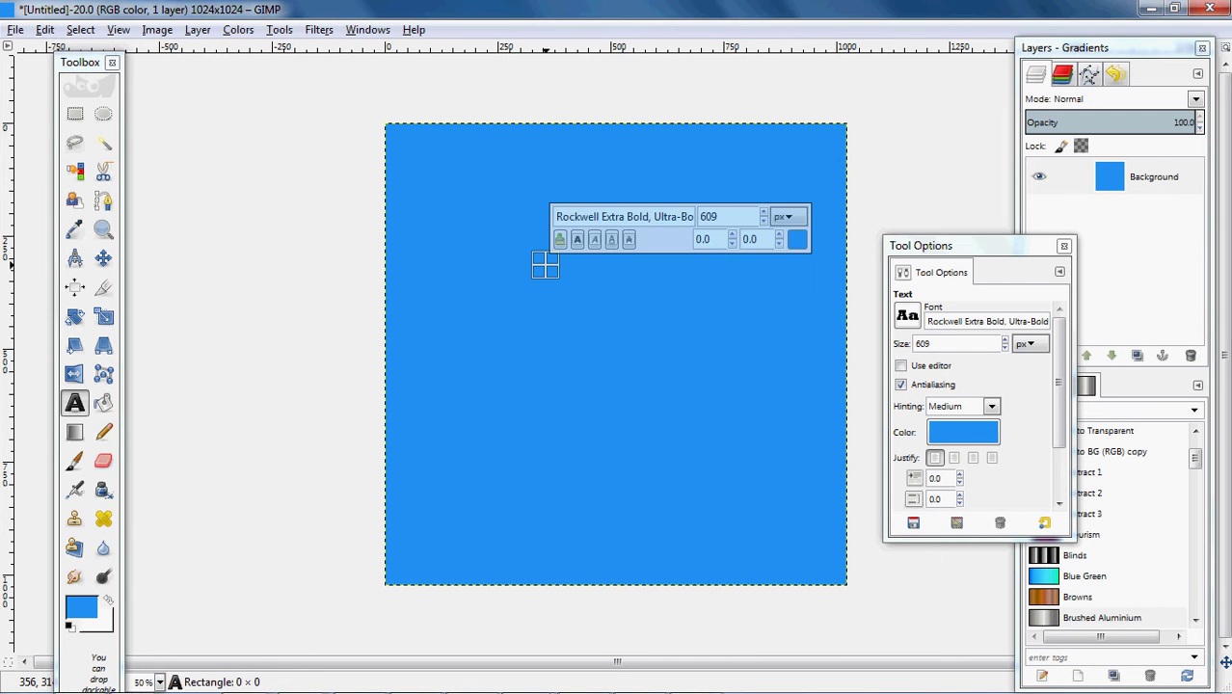
pyautogui.write('A')
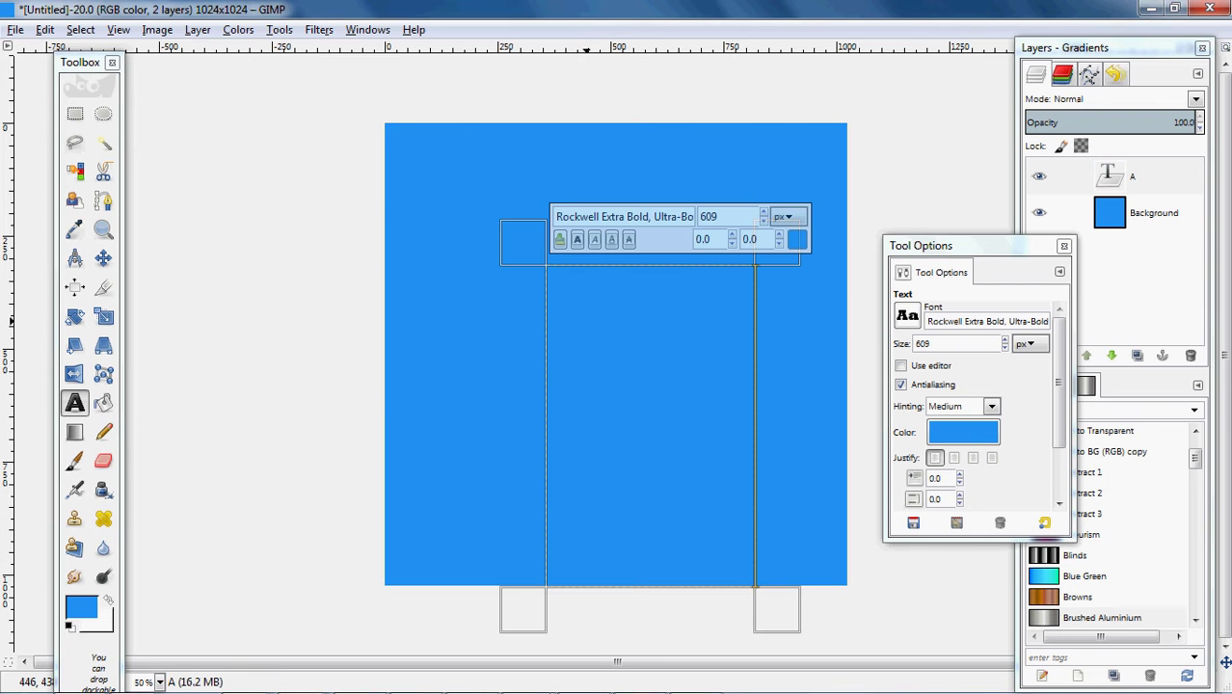
pyautogui.click(957, 433)
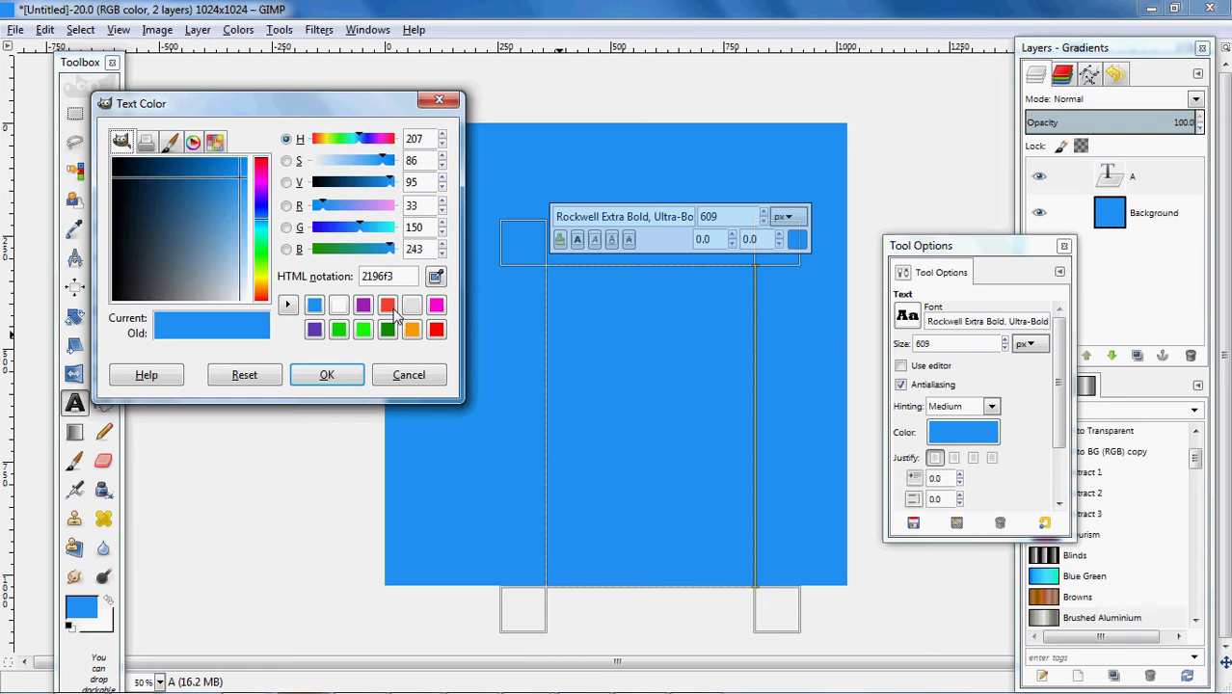
pyautogui.click(338, 305)
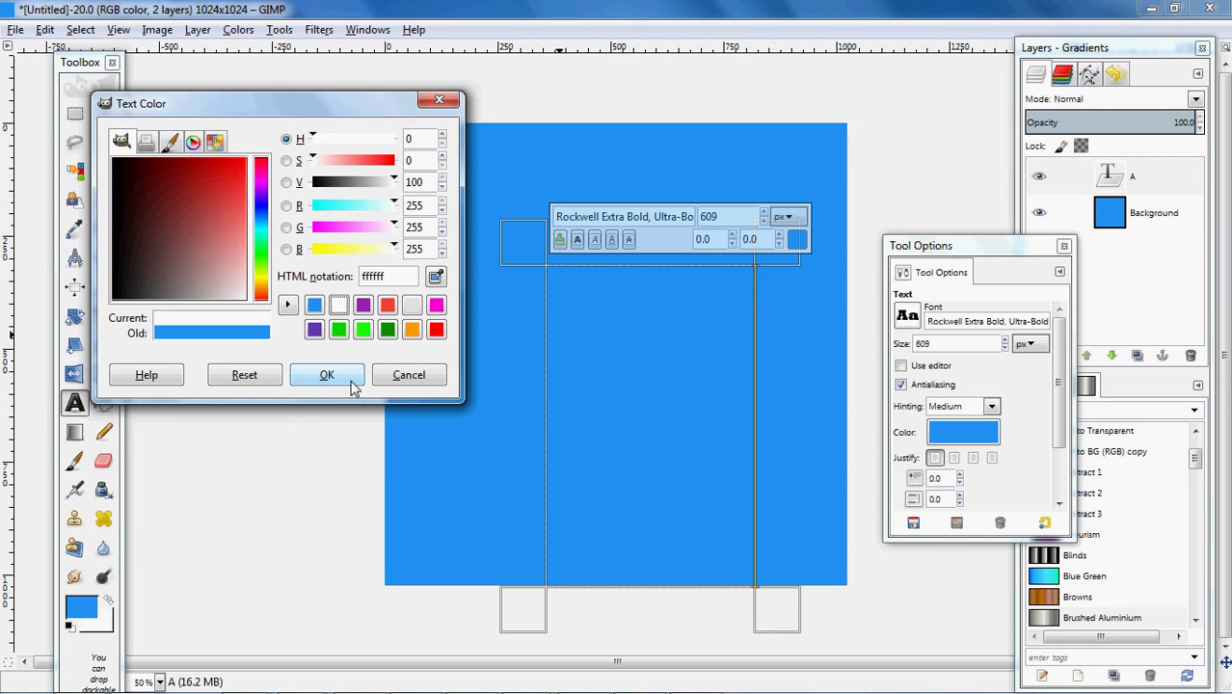
pyautogui.click(349, 381)
pyautogui.click(106, 257)
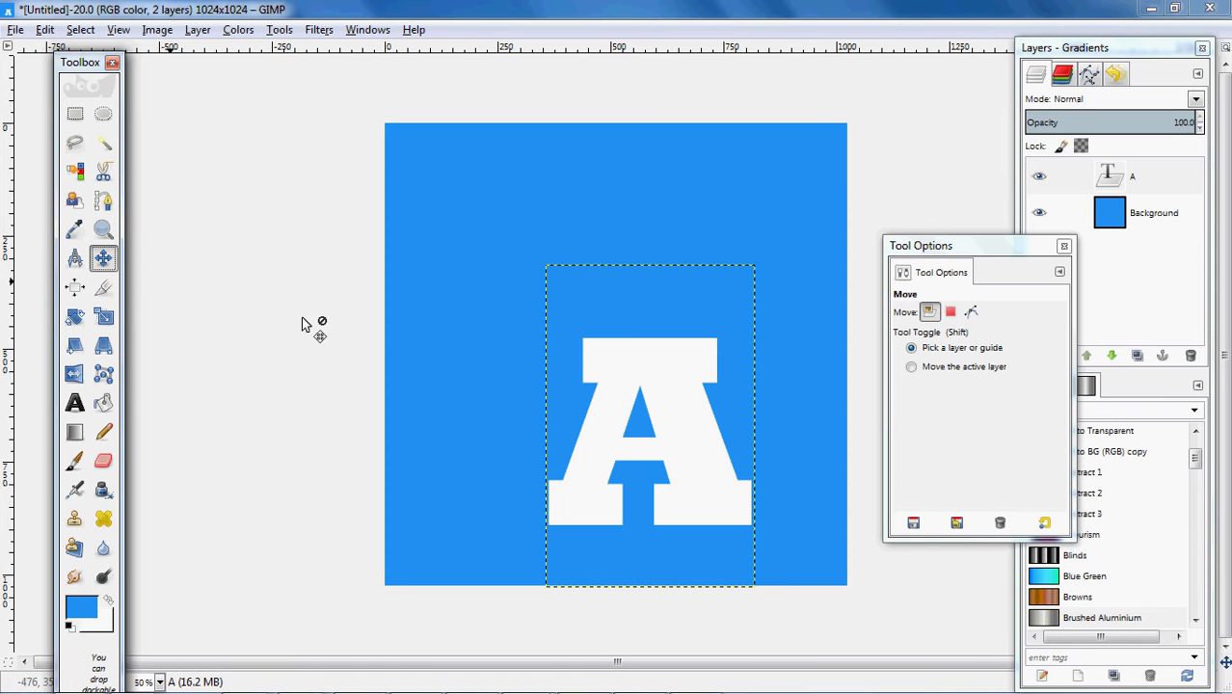
pyautogui.moveTo(660, 446); pyautogui.dragTo(624, 343)
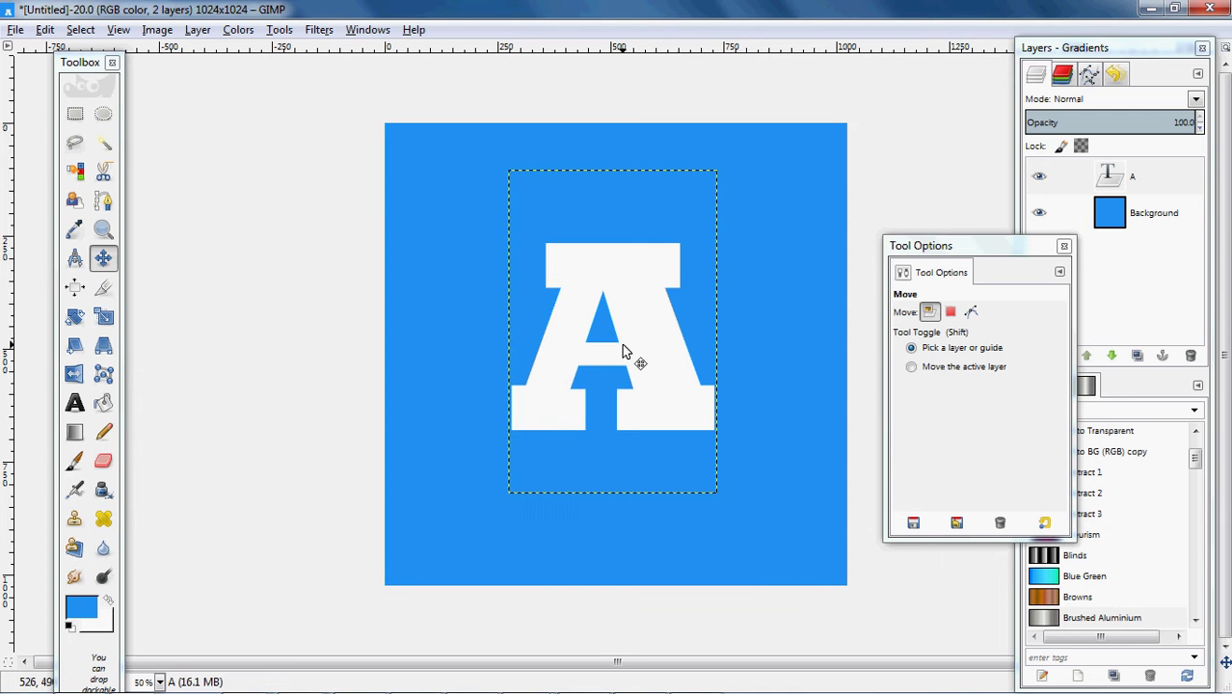
# Add a default Drop Shadow (offset 4, blur 15, opacity 60) to the letter A.
pyautogui.click(319, 30)
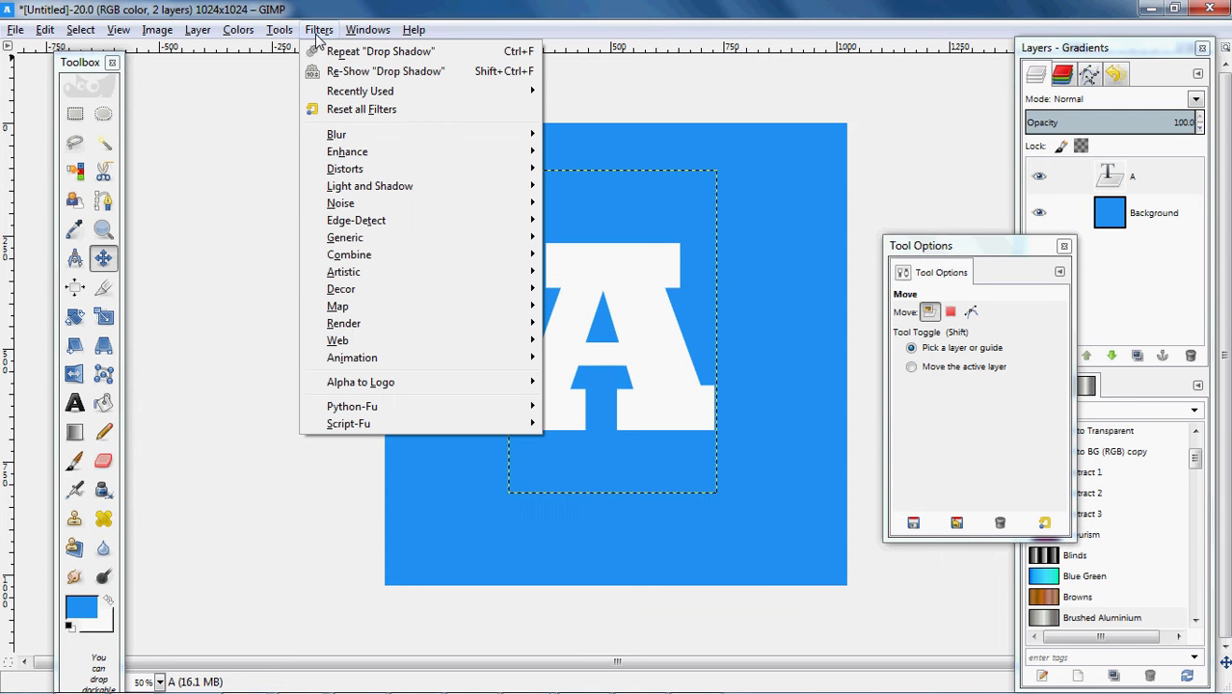
pyautogui.moveTo(451, 194)
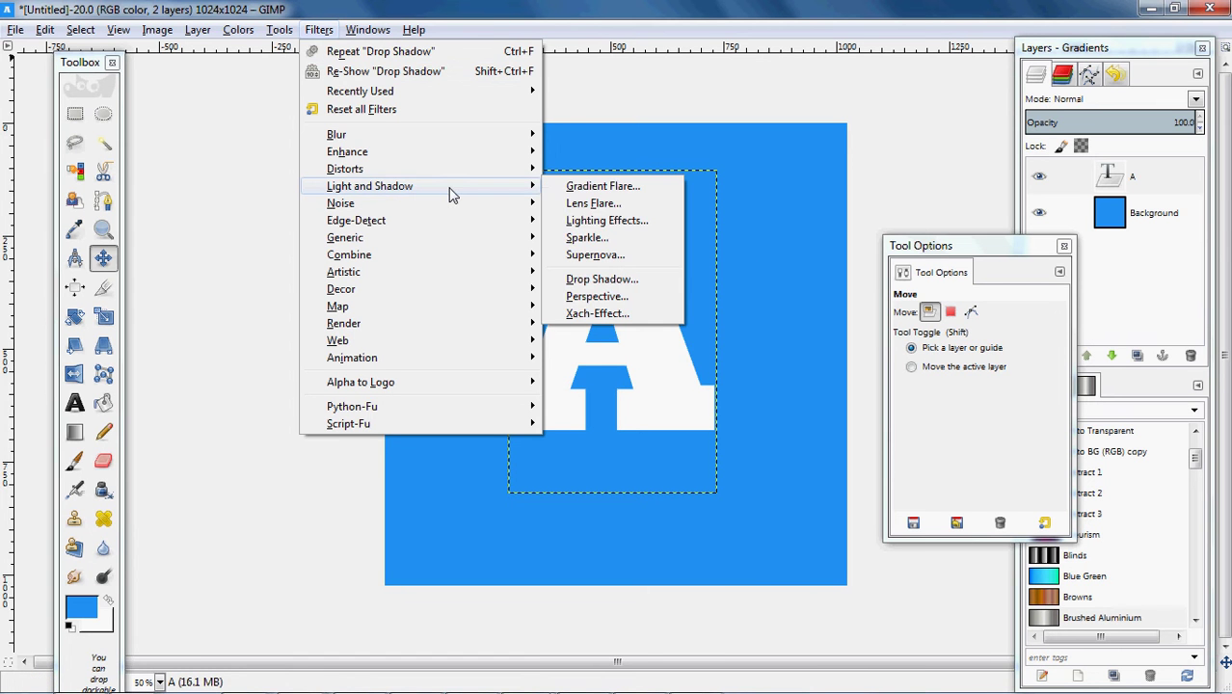
pyautogui.click(622, 280)
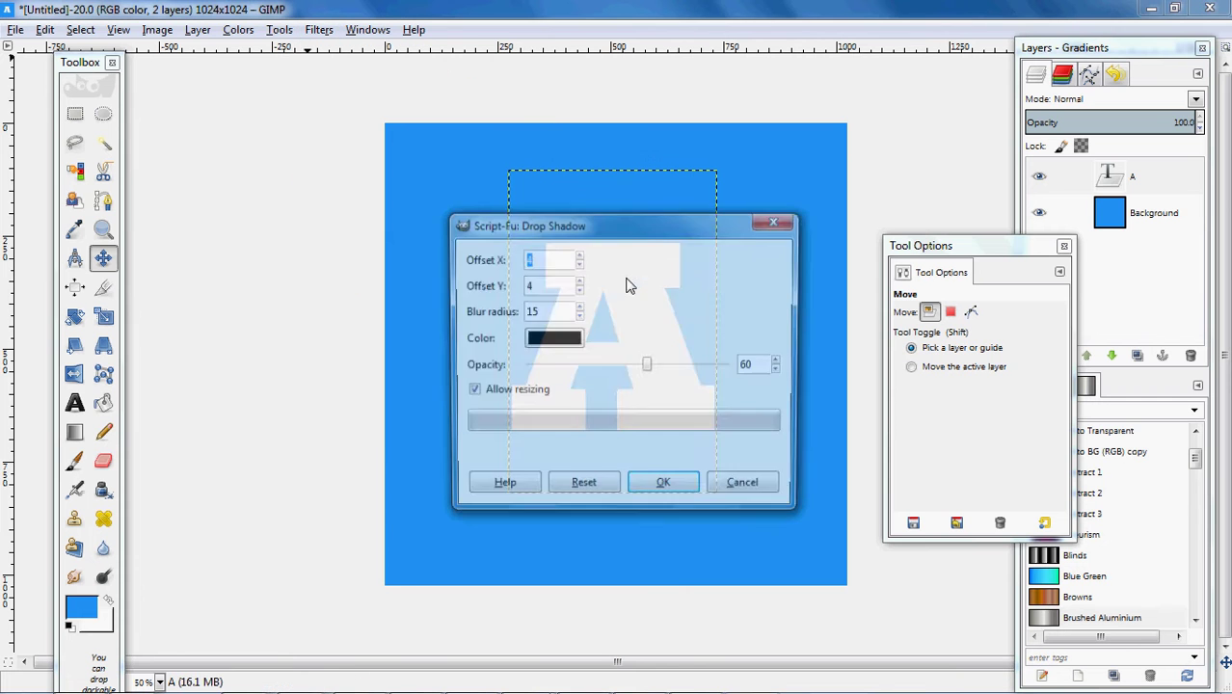
pyautogui.click(663, 487)
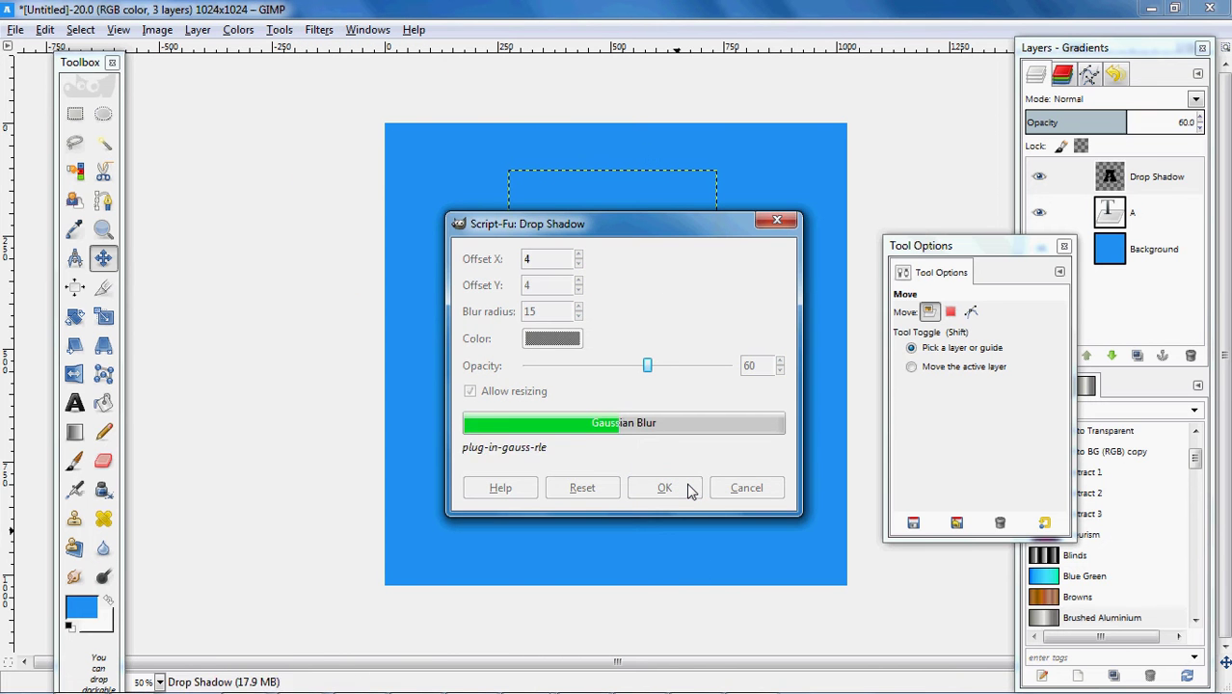
pyautogui.click(1165, 262)
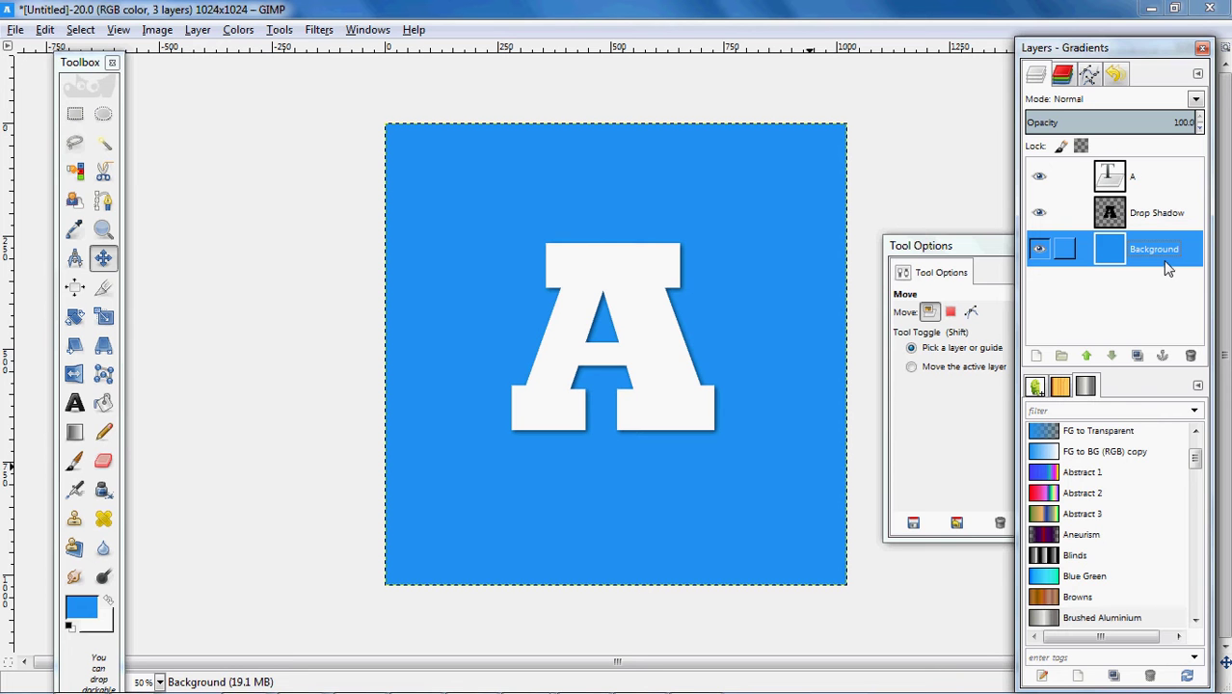
# Delete the text layer A.
pyautogui.click(1155, 179)
pyautogui.rightClick(1153, 190)
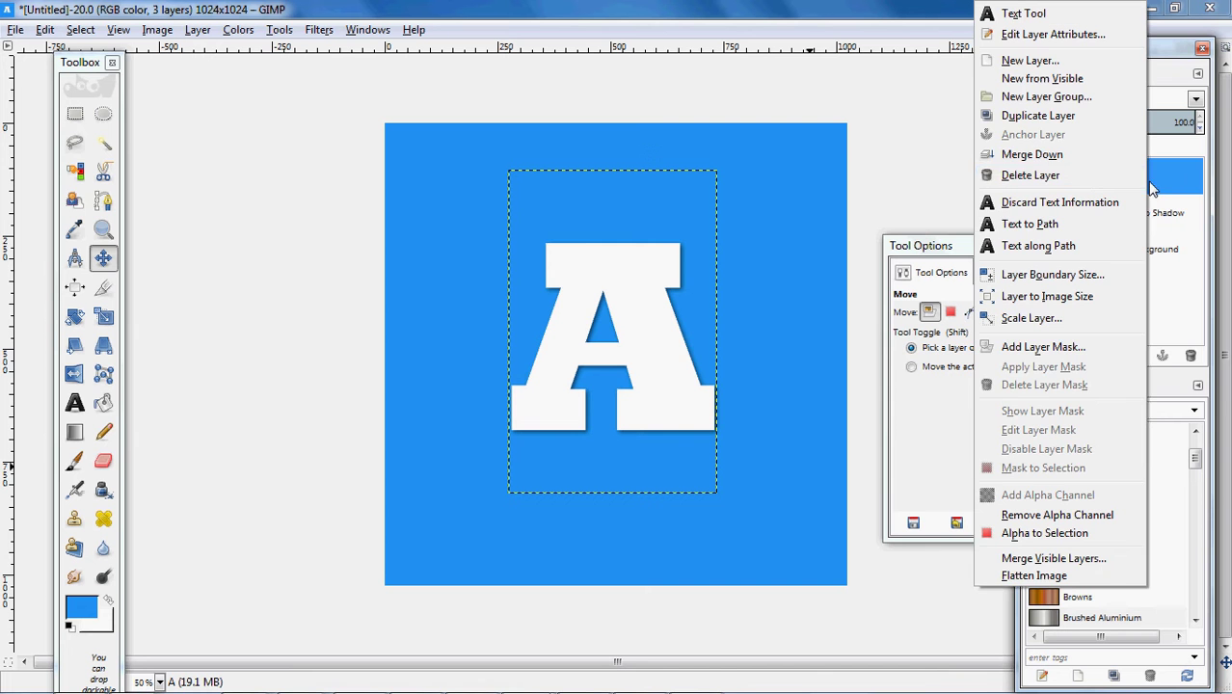
pyautogui.click(1081, 175)
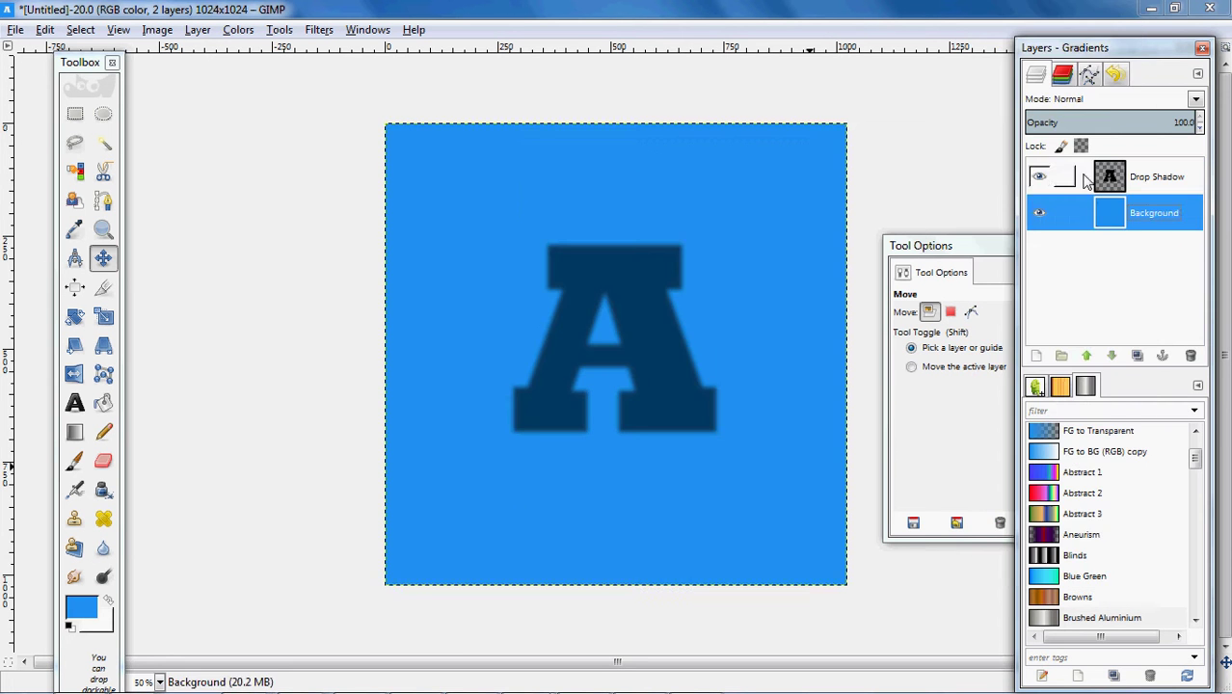
# Delete the Drop Shadow layer and its copies, leaving only the Background layer.
pyautogui.rightClick(1138, 185)
pyautogui.press('Escape')
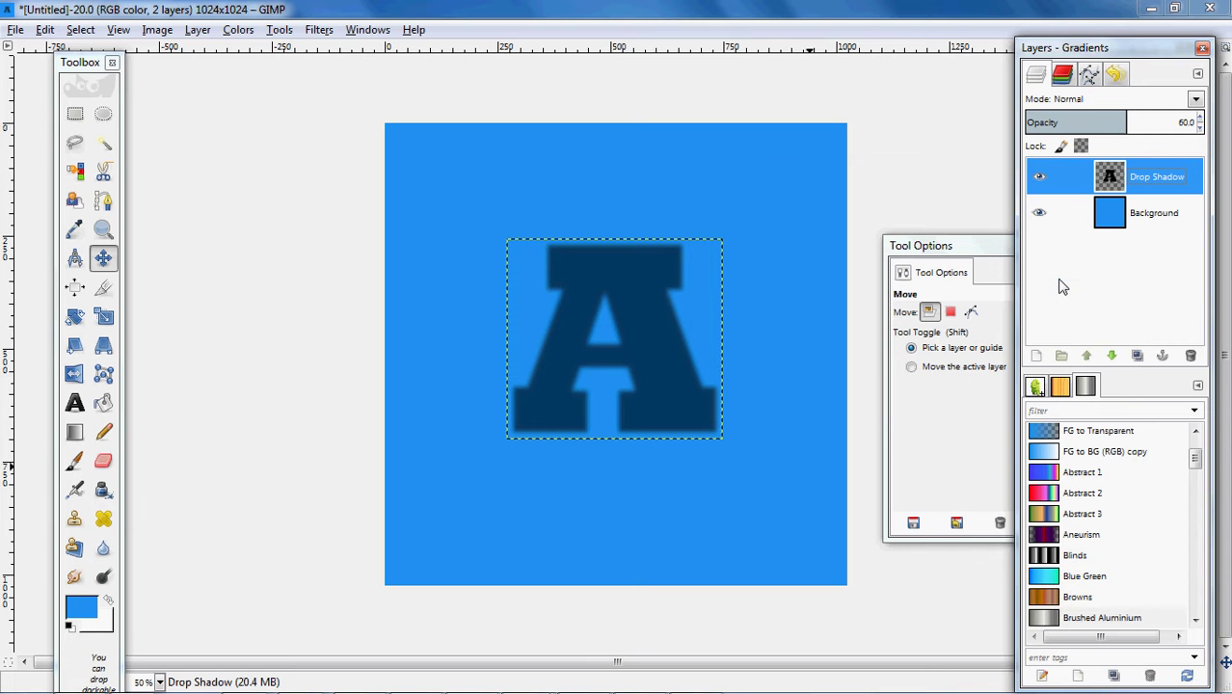
pyautogui.hotkey('shift', 'ctrl', 'd')
pyautogui.rightClick(1146, 187)
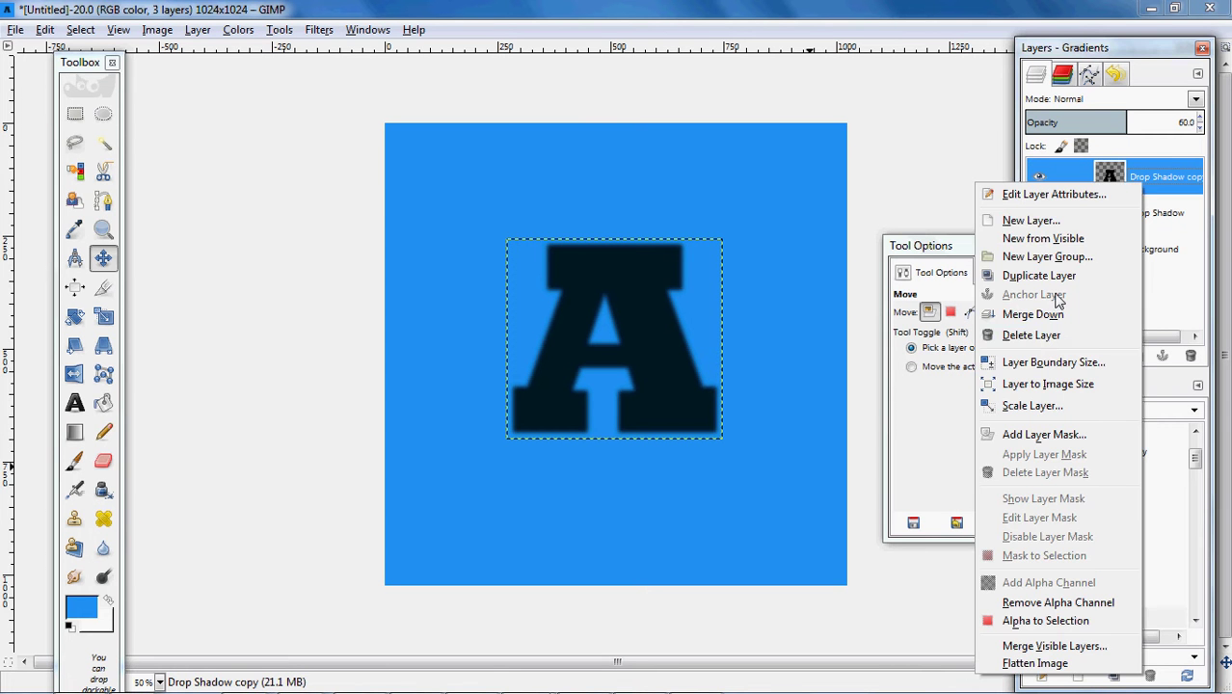
pyautogui.click(1045, 334)
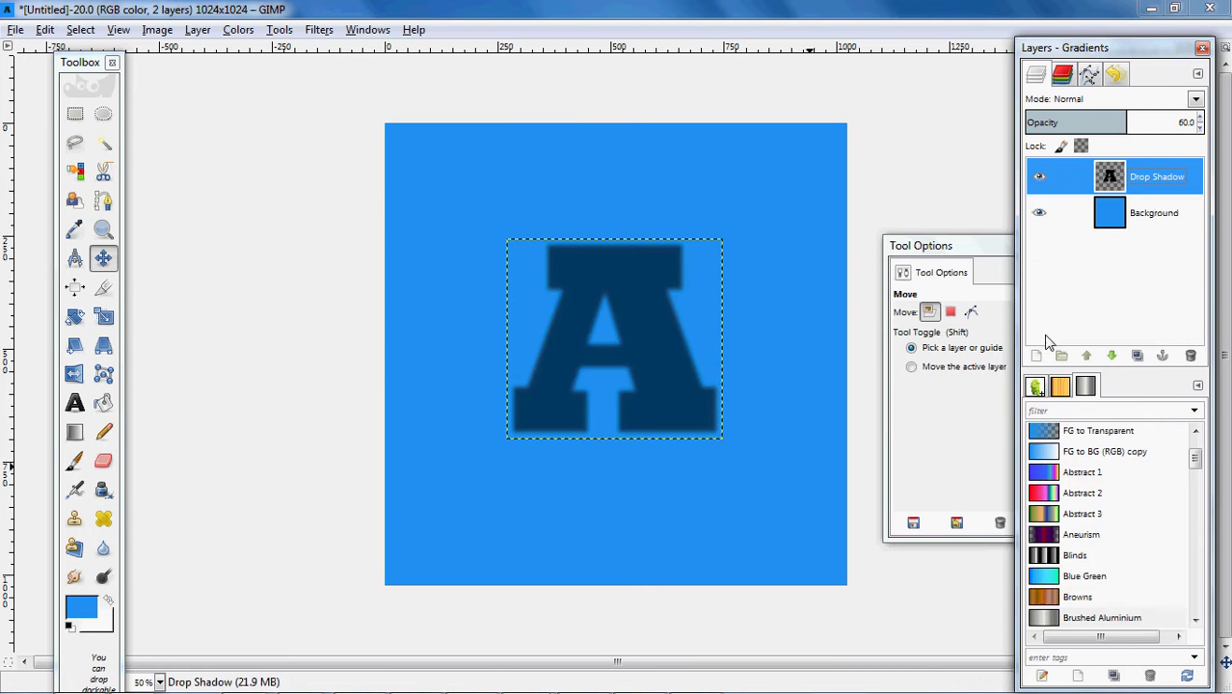
pyautogui.rightClick(1150, 185)
pyautogui.click(1068, 275)
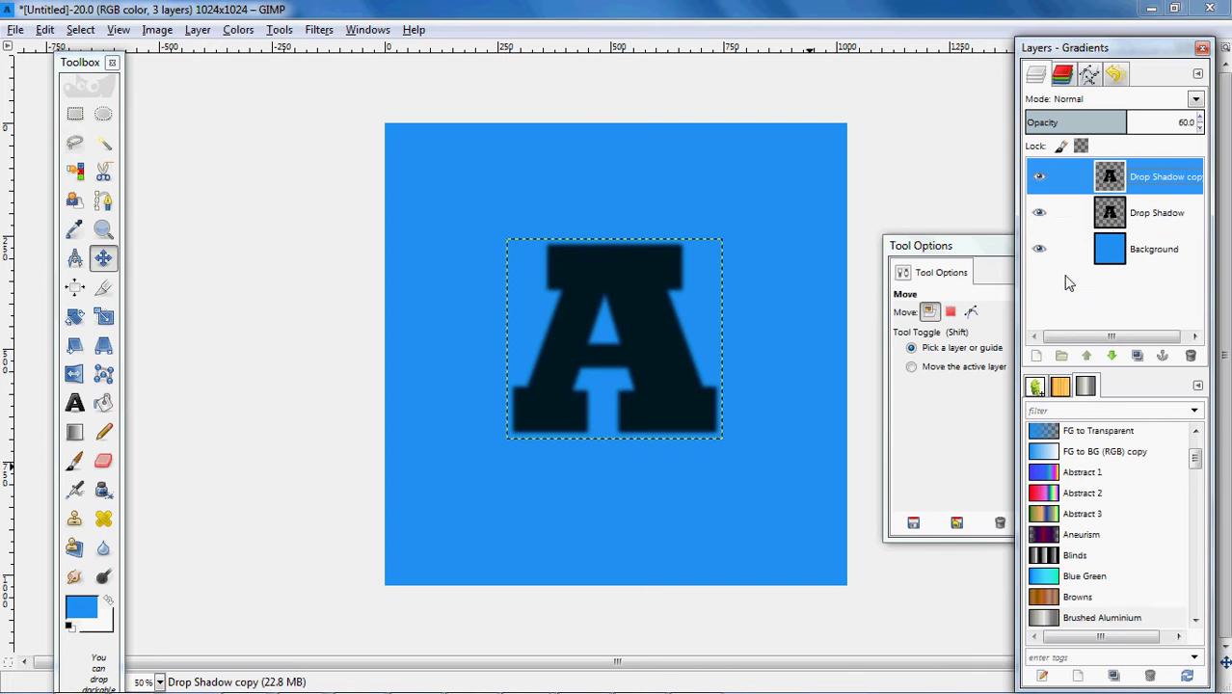
pyautogui.rightClick(1143, 185)
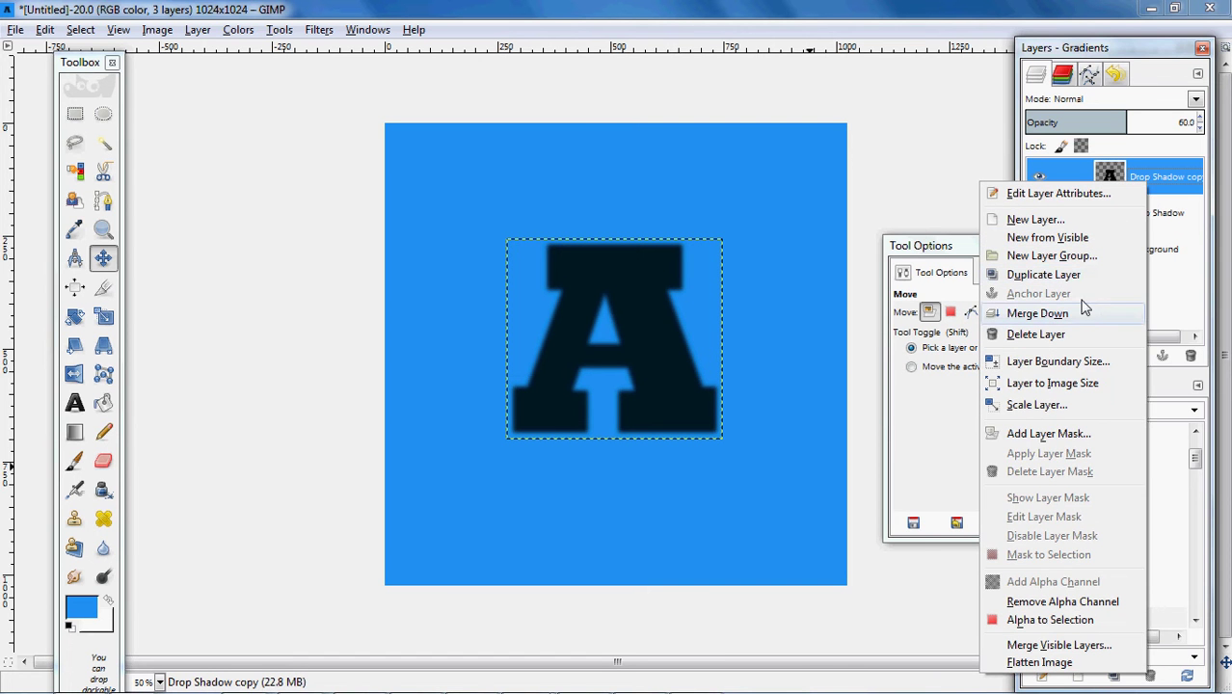
pyautogui.click(1079, 334)
pyautogui.rightClick(1149, 176)
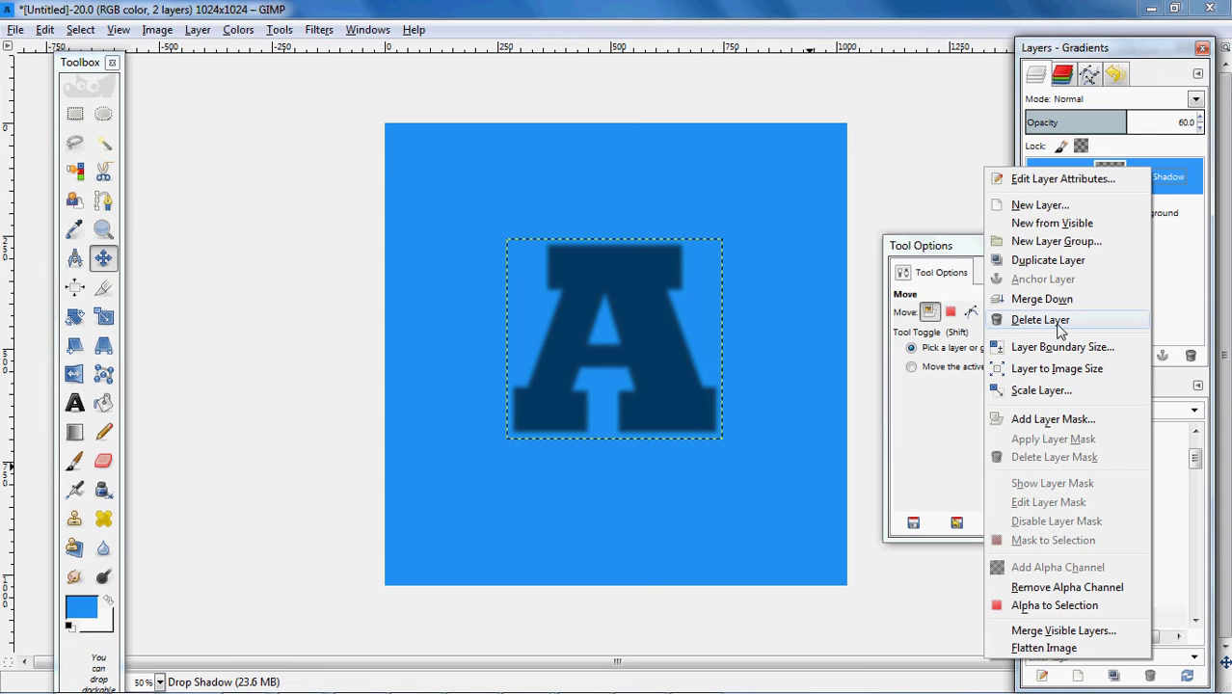
pyautogui.click(1057, 326)
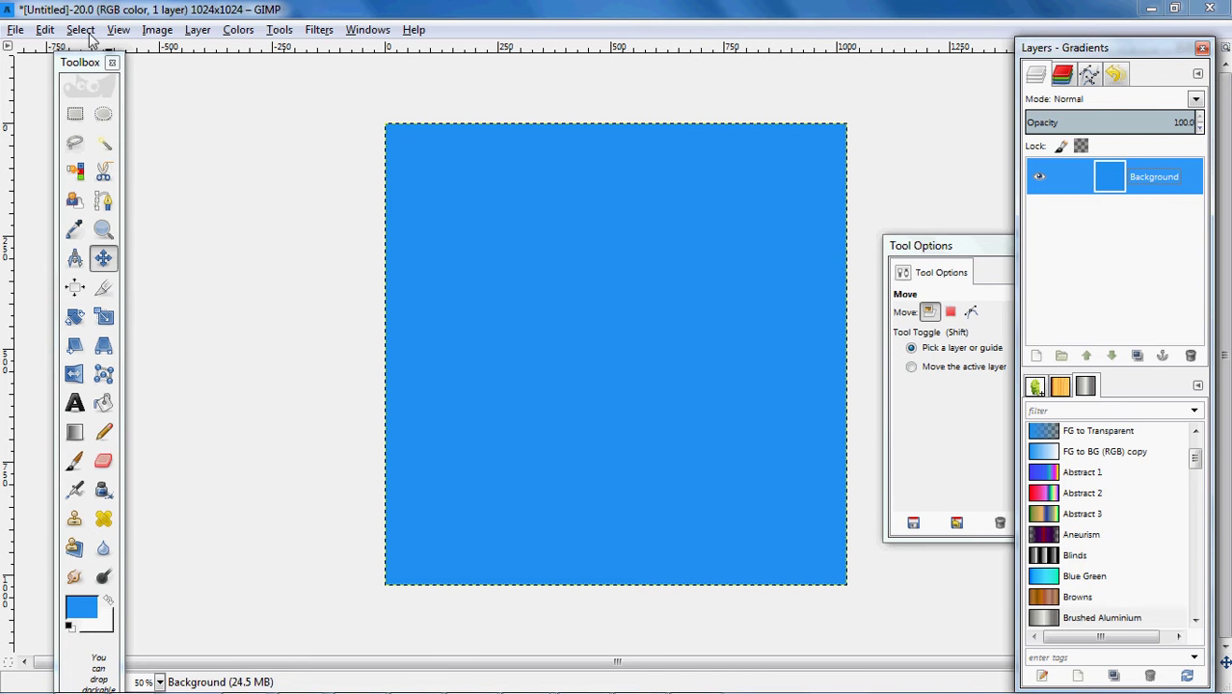
pyautogui.moveTo(27, 691)
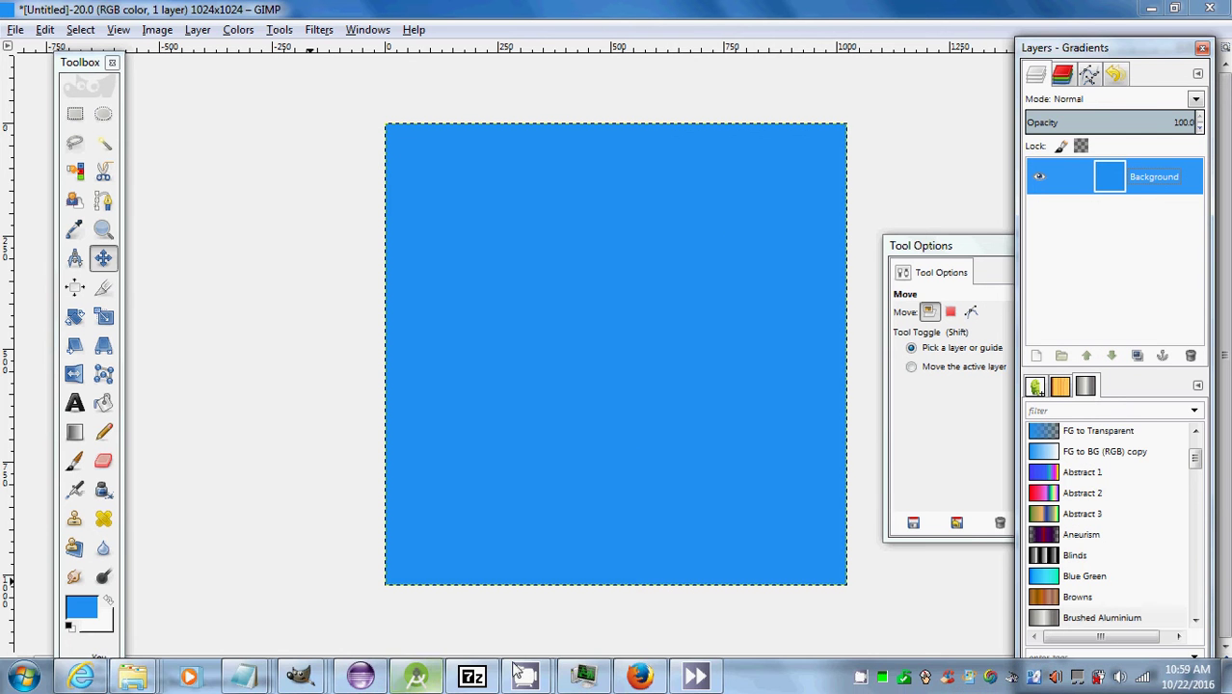
# Copy the Android robot from the android icon image and paste it onto the blue canvas as a new layer.
pyautogui.moveTo(299, 675)
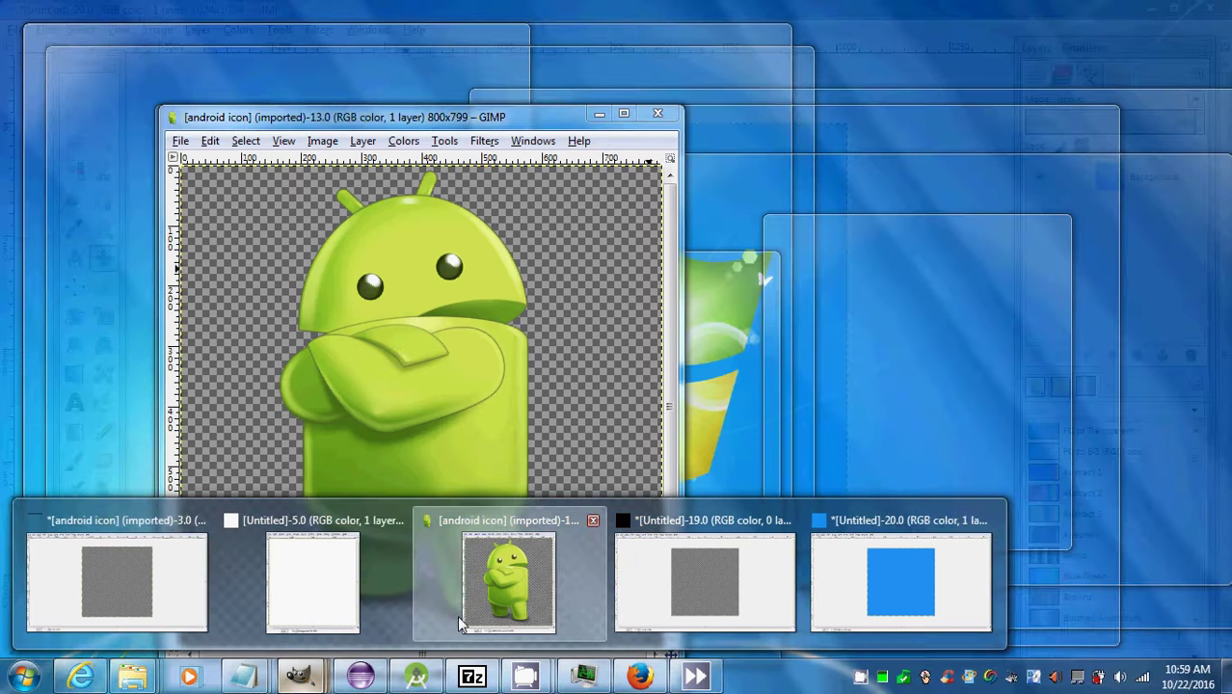
pyautogui.click(461, 609)
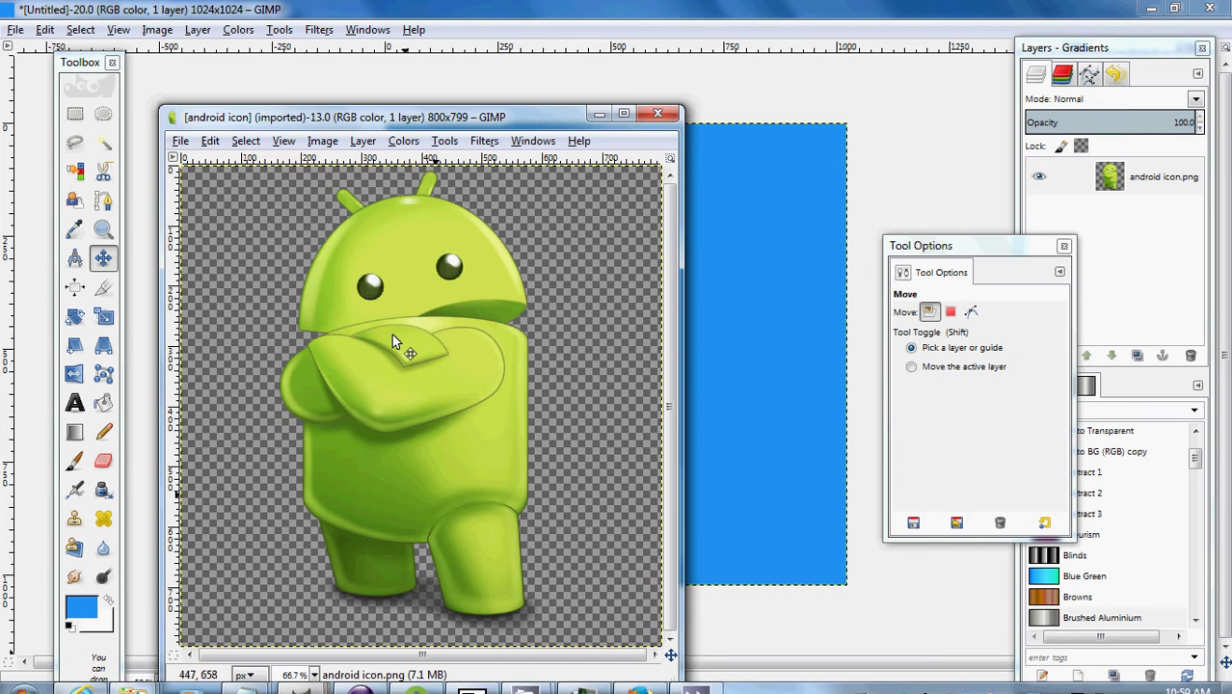
pyautogui.click(214, 141)
pyautogui.click(268, 266)
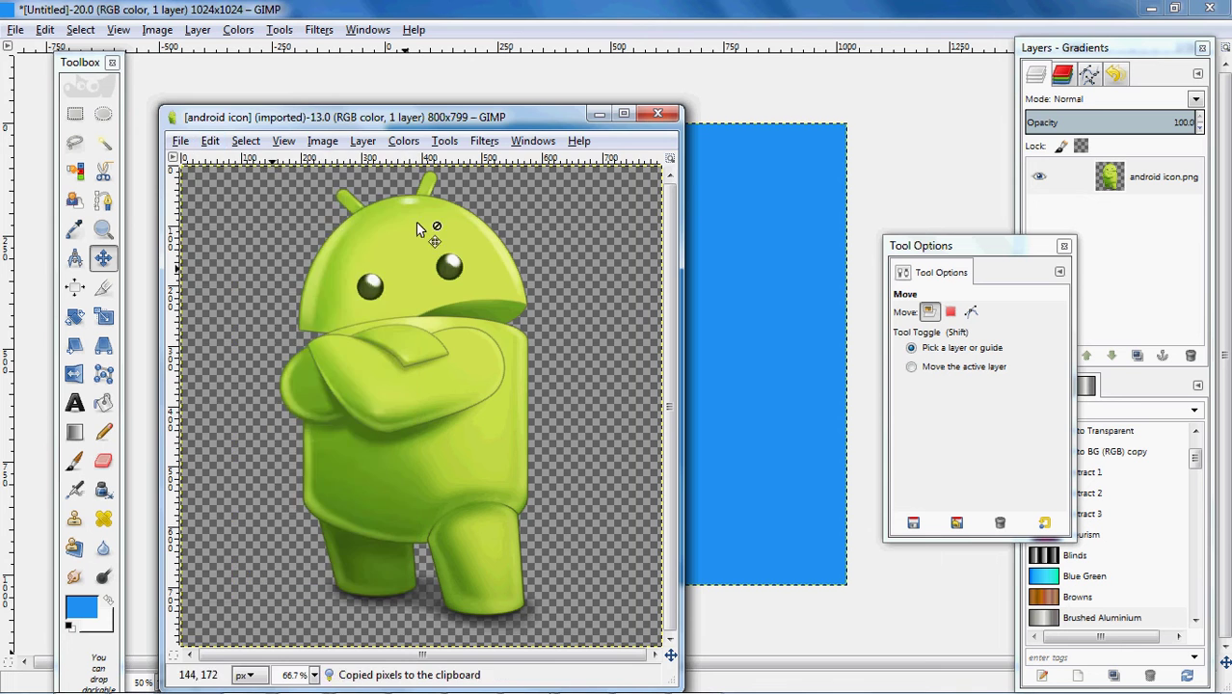
pyautogui.click(797, 102)
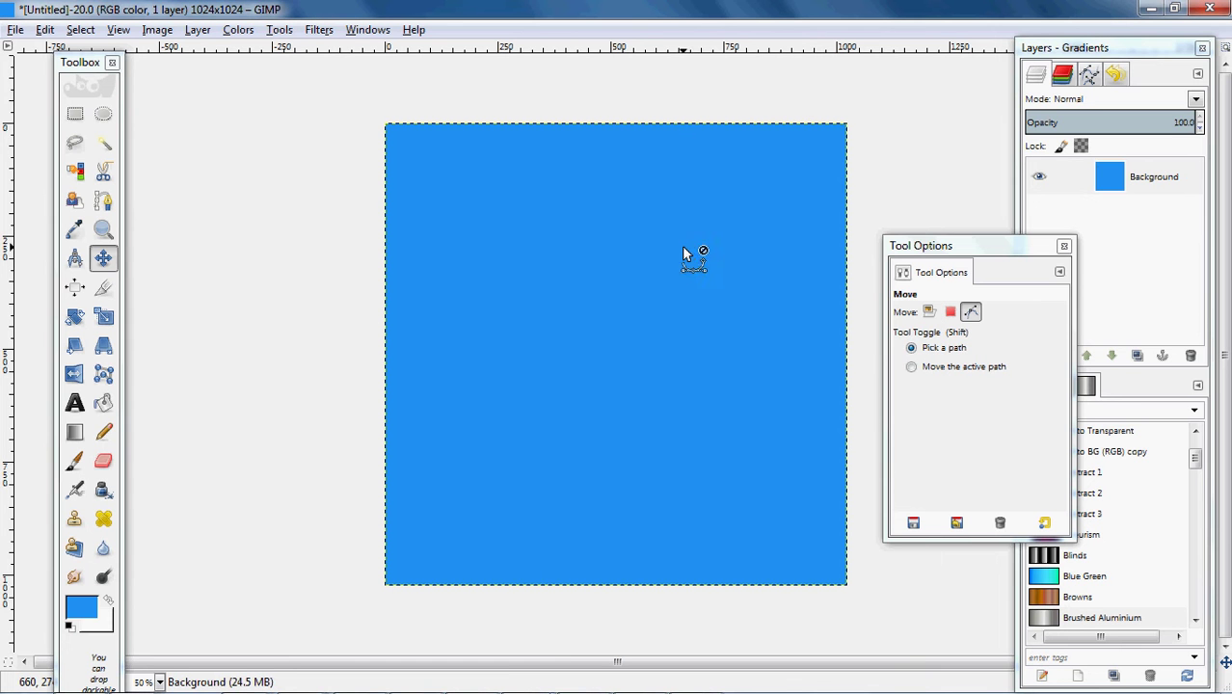
pyautogui.hotkey('ctrl', 'v')
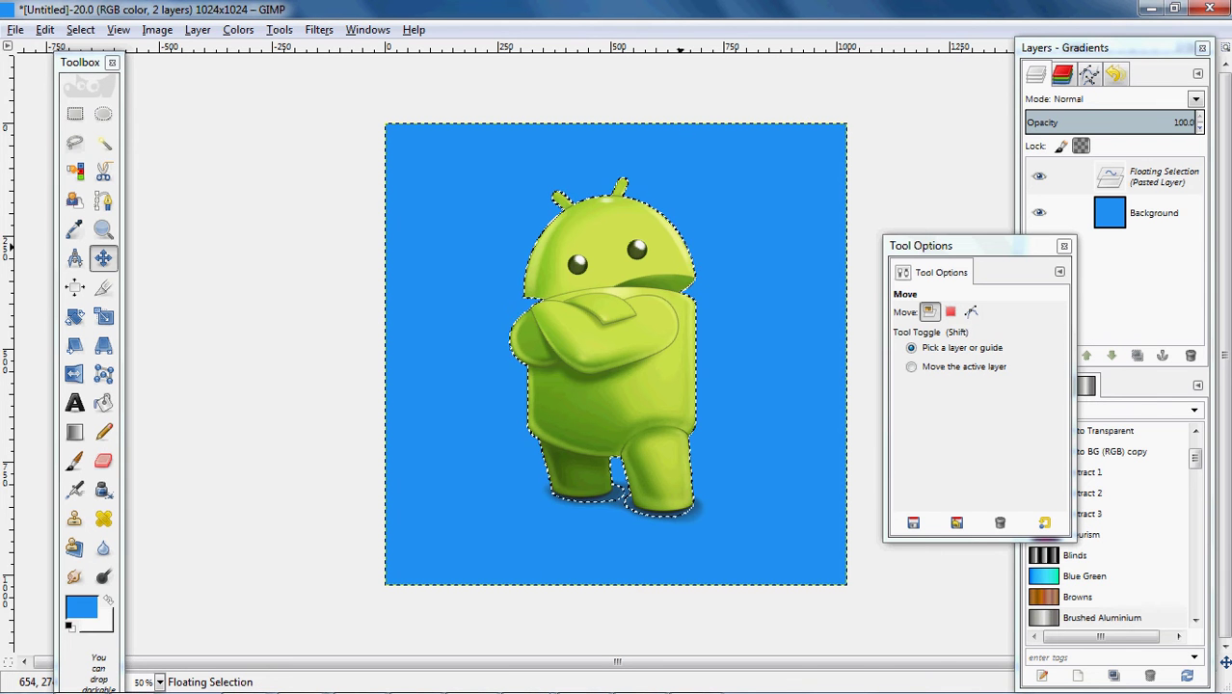
pyautogui.click(197, 30)
pyautogui.click(222, 54)
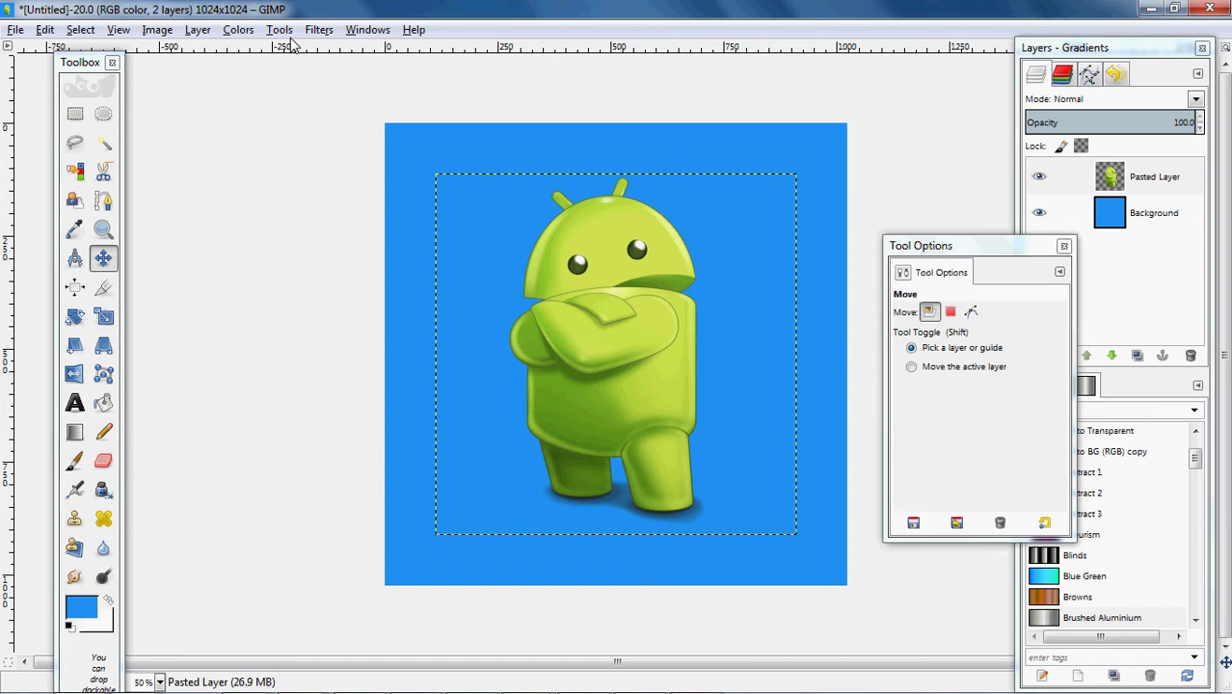
# Apply a Drop Shadow to the robot with offset 4, blur 15 and opacity 60.
pyautogui.click(318, 30)
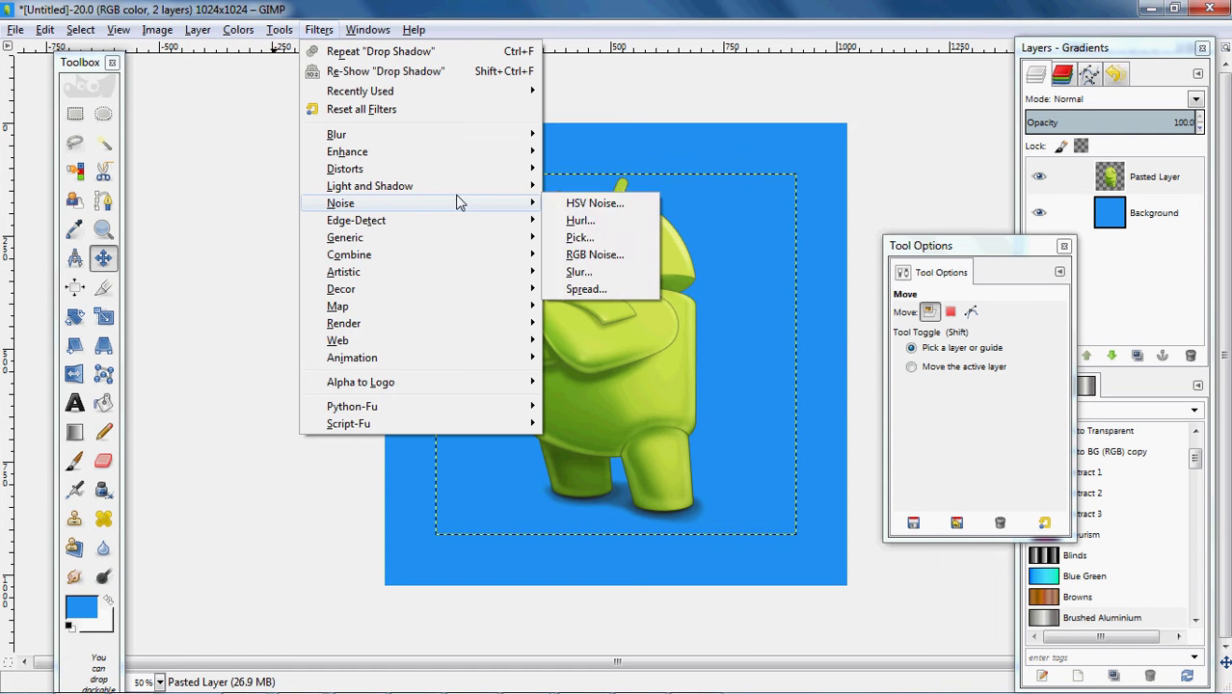
pyautogui.moveTo(457, 190)
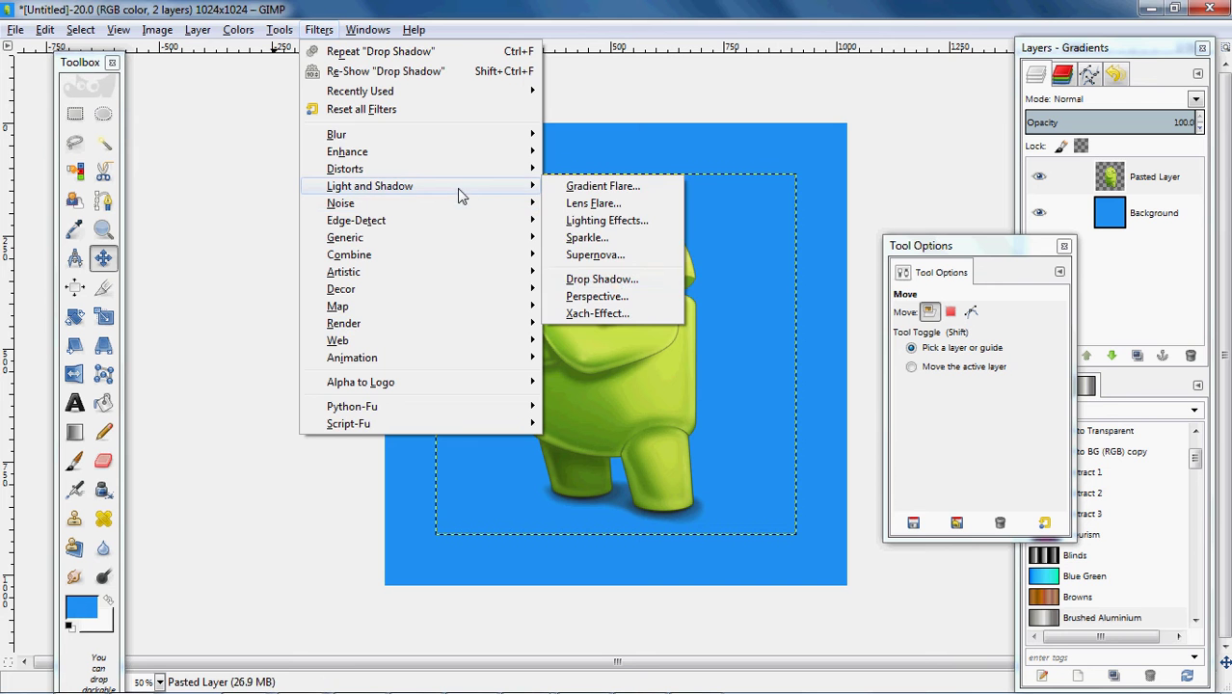
pyautogui.click(613, 281)
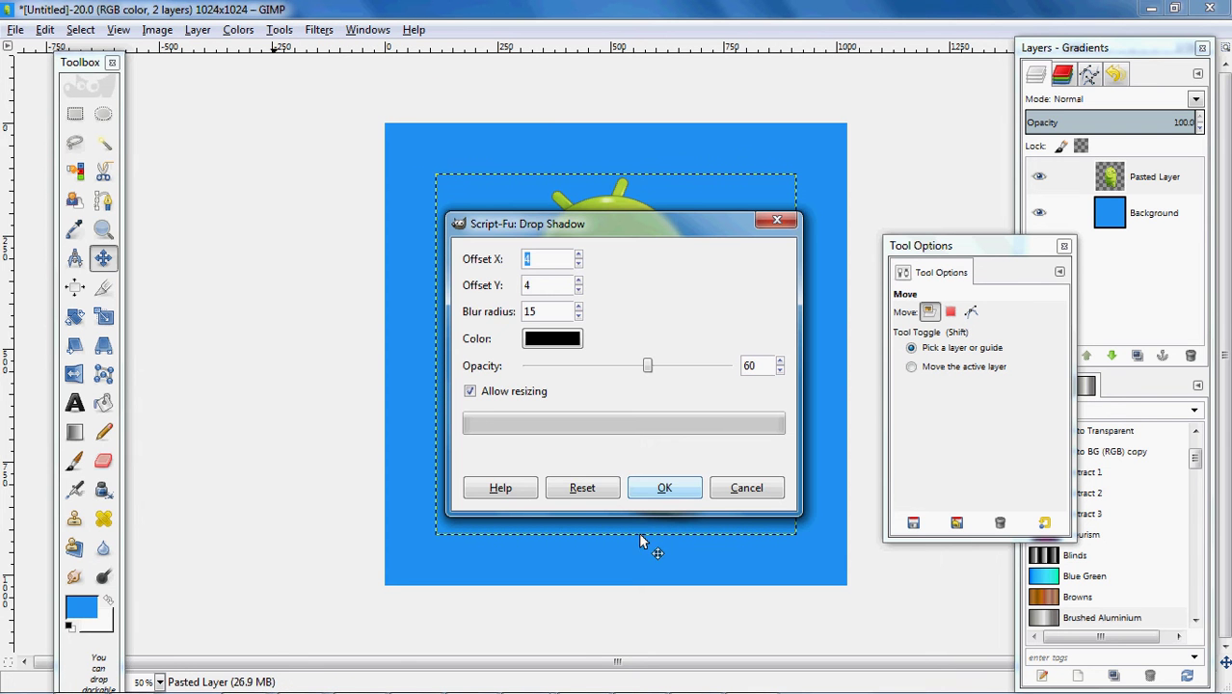
pyautogui.click(669, 489)
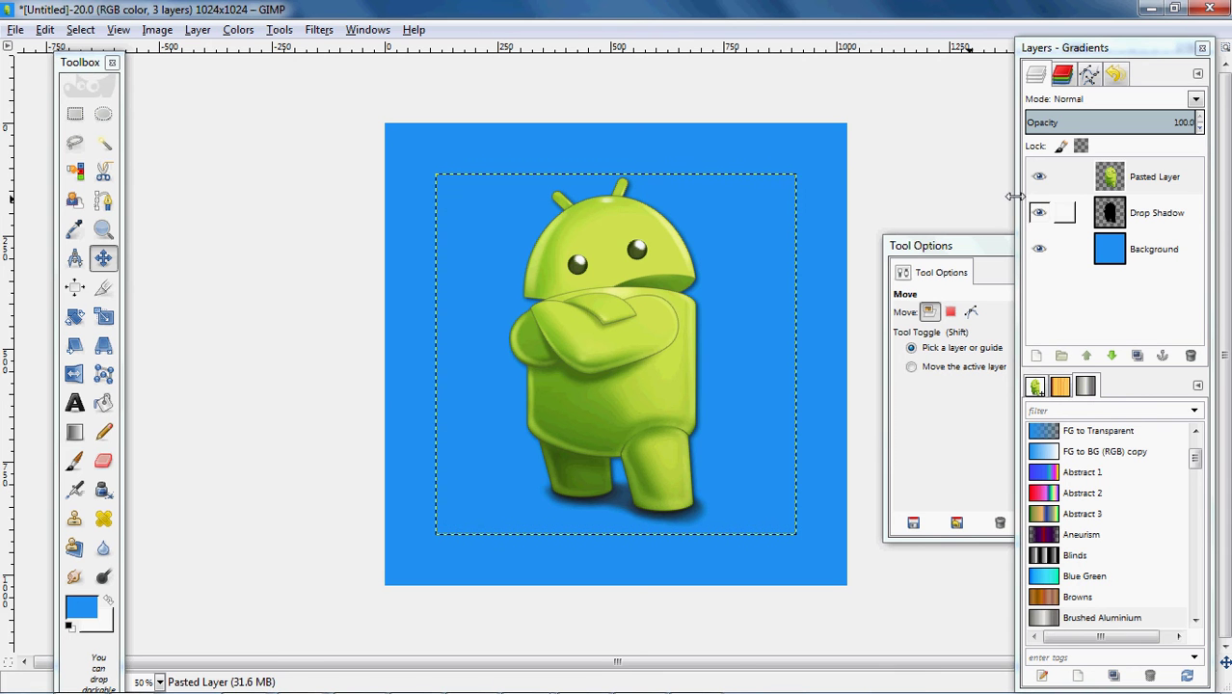
# Merge all visible layers, Clipped to image, into one Background layer.
pyautogui.click(158, 31)
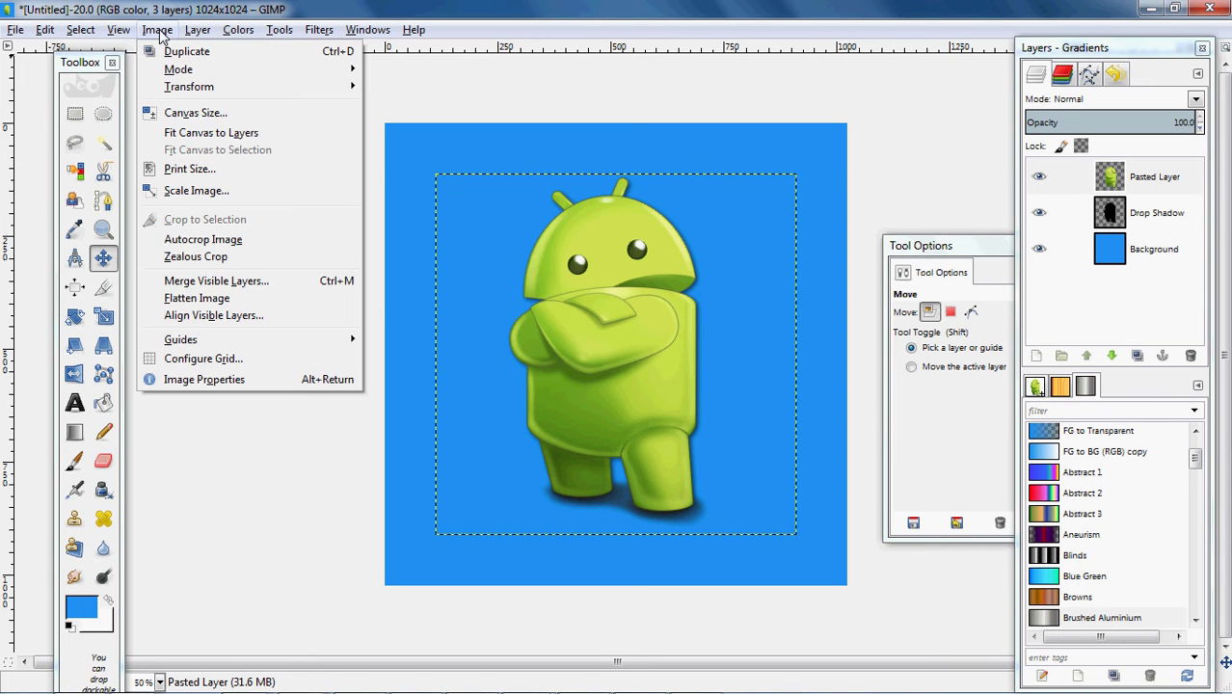
pyautogui.click(244, 281)
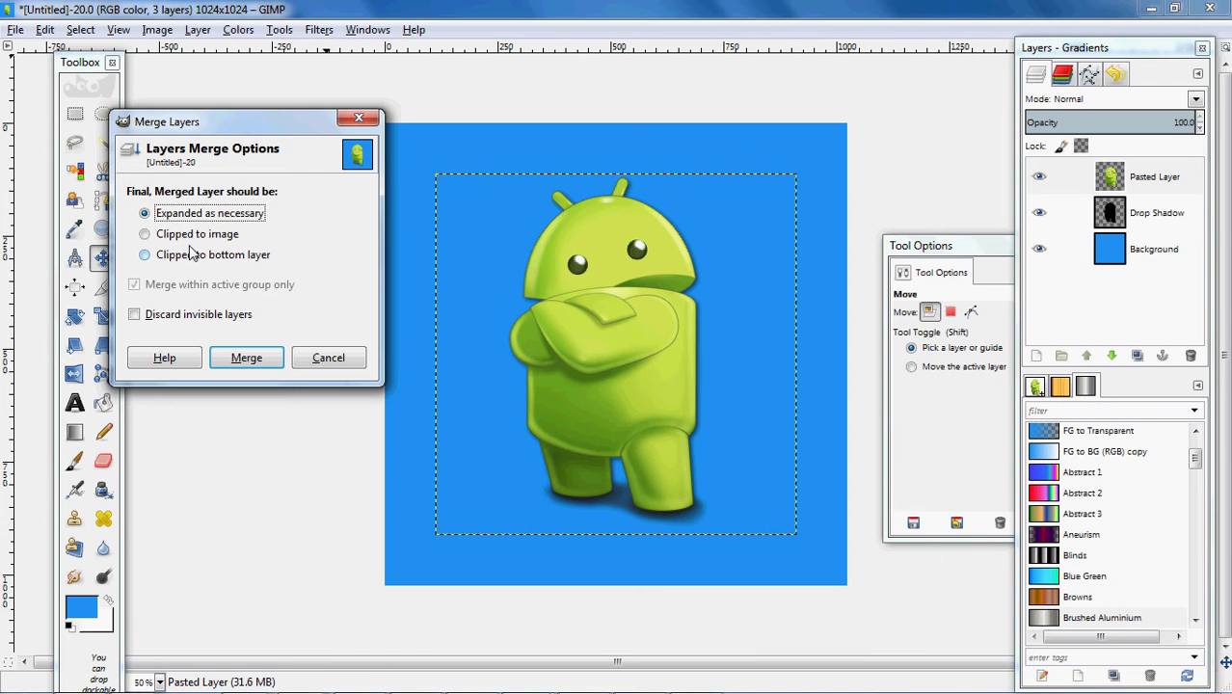
pyautogui.click(148, 234)
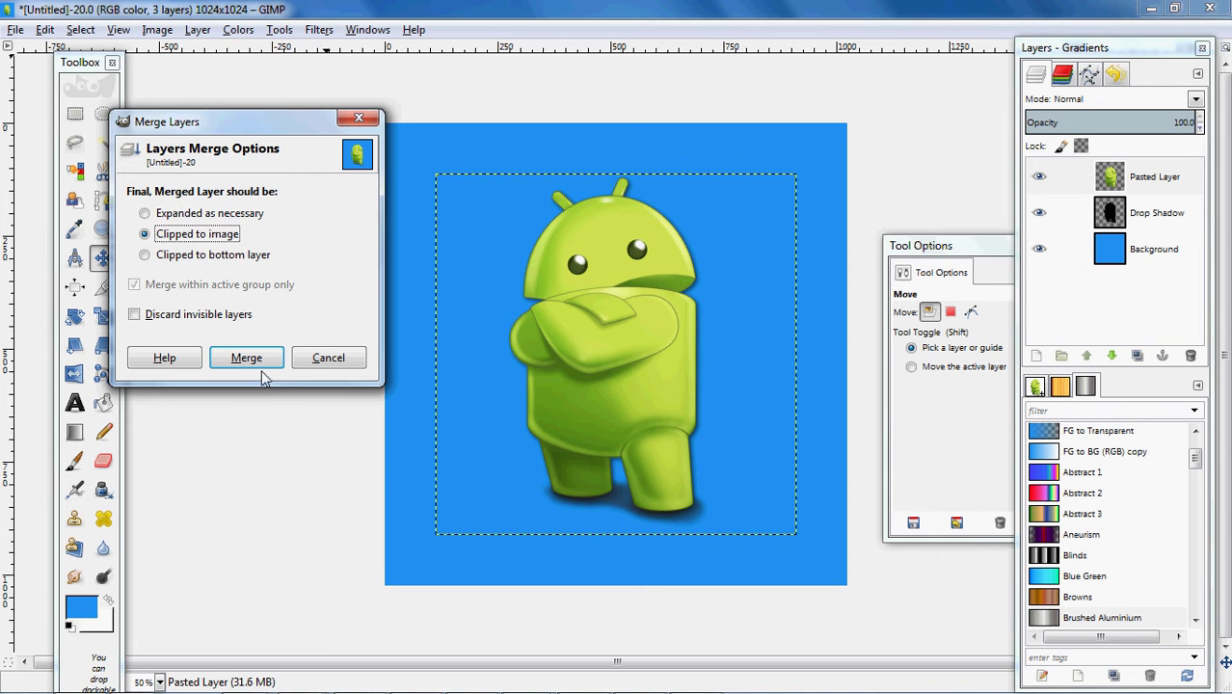
pyautogui.click(256, 365)
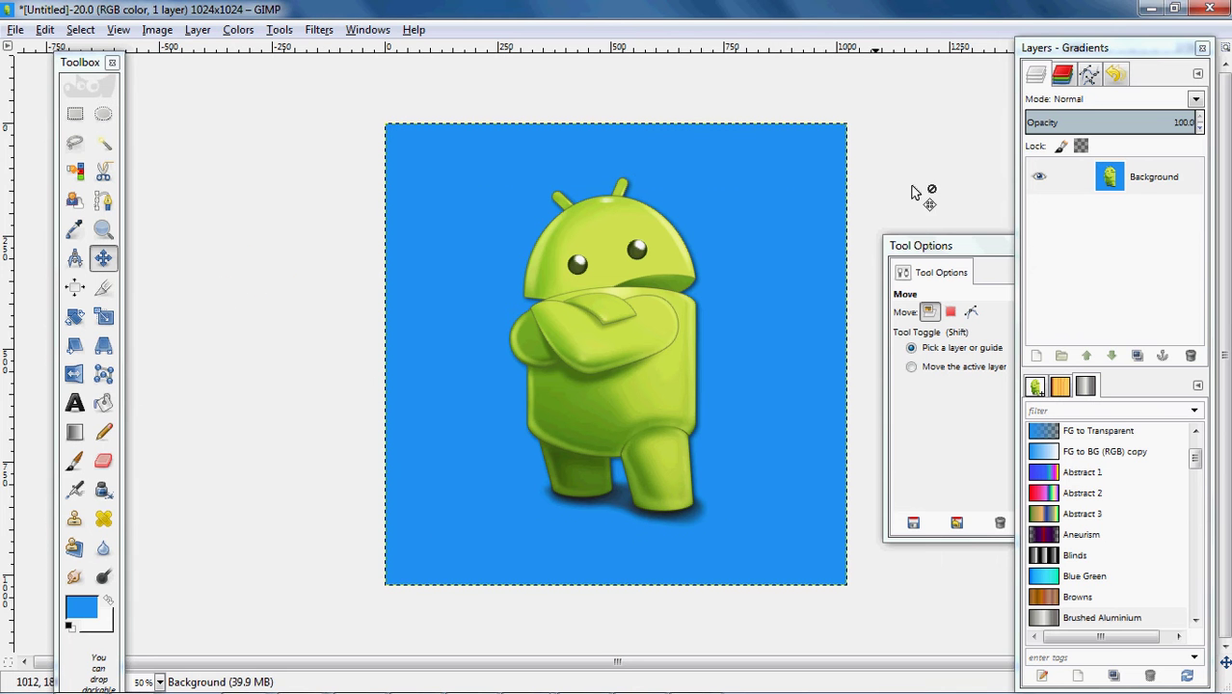
# Export the image as icon1.png to Tutorial Images, replacing the existing file.
pyautogui.click(16, 30)
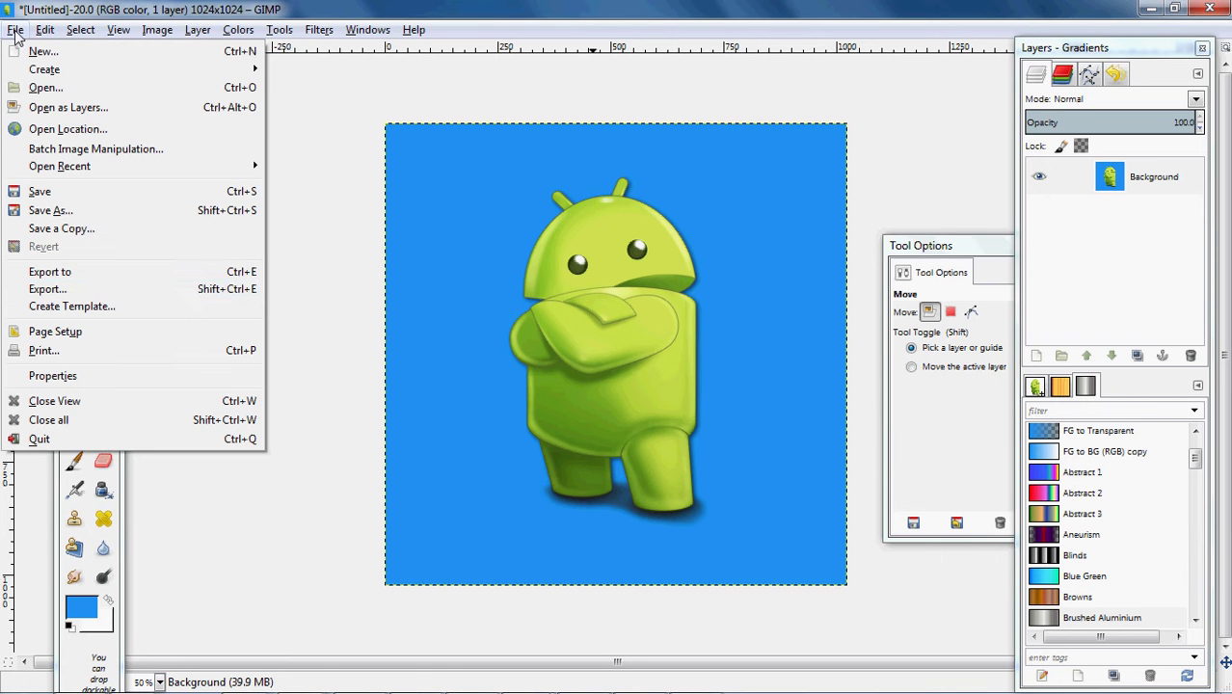
pyautogui.click(109, 290)
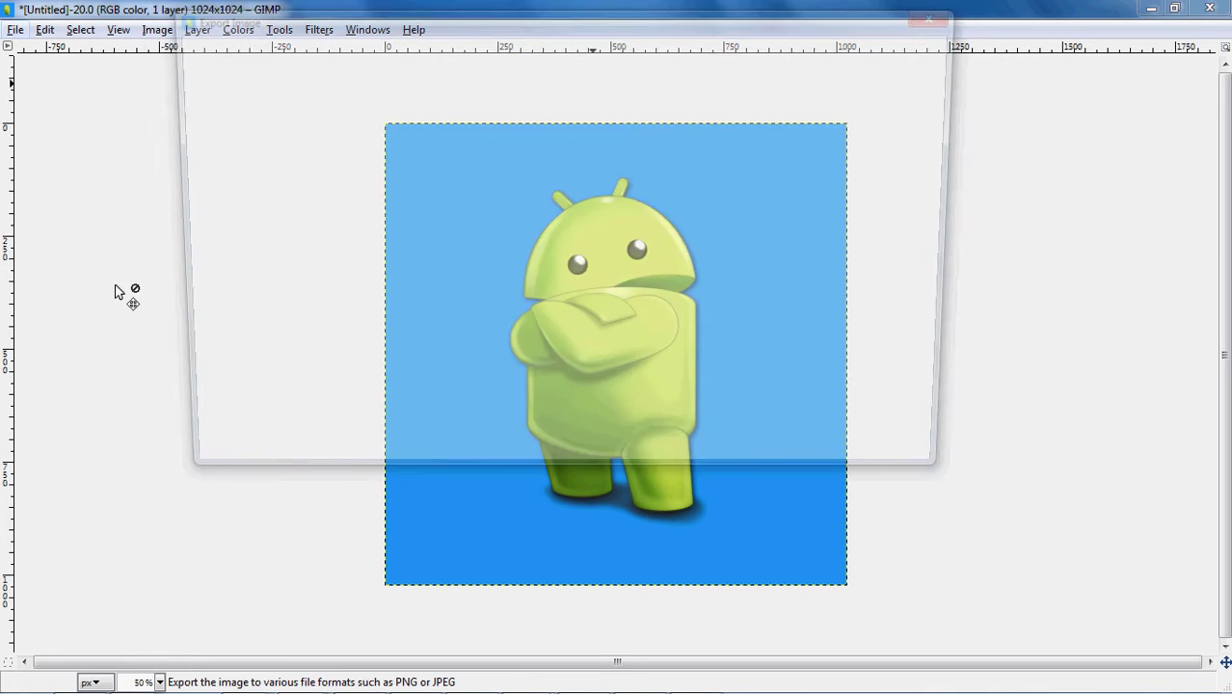
pyautogui.press('BackSpace')
pyautogui.write('in')
pyautogui.write('on')
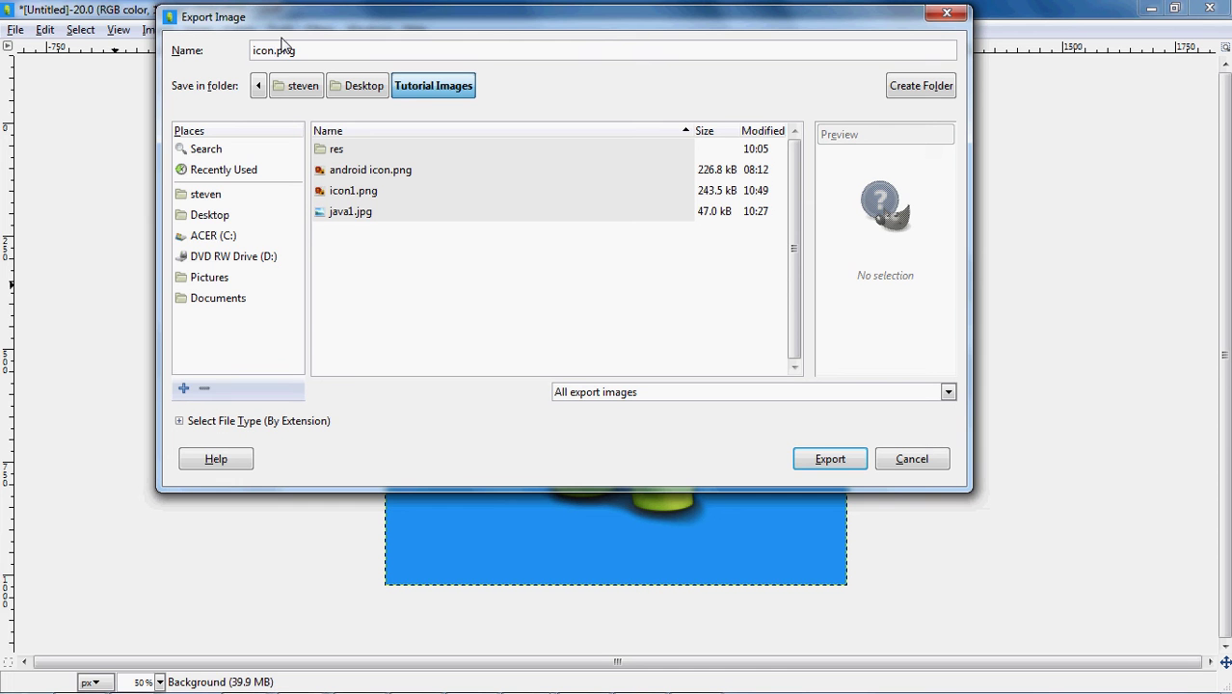
pyautogui.write('1')
pyautogui.click(829, 460)
pyautogui.click(613, 336)
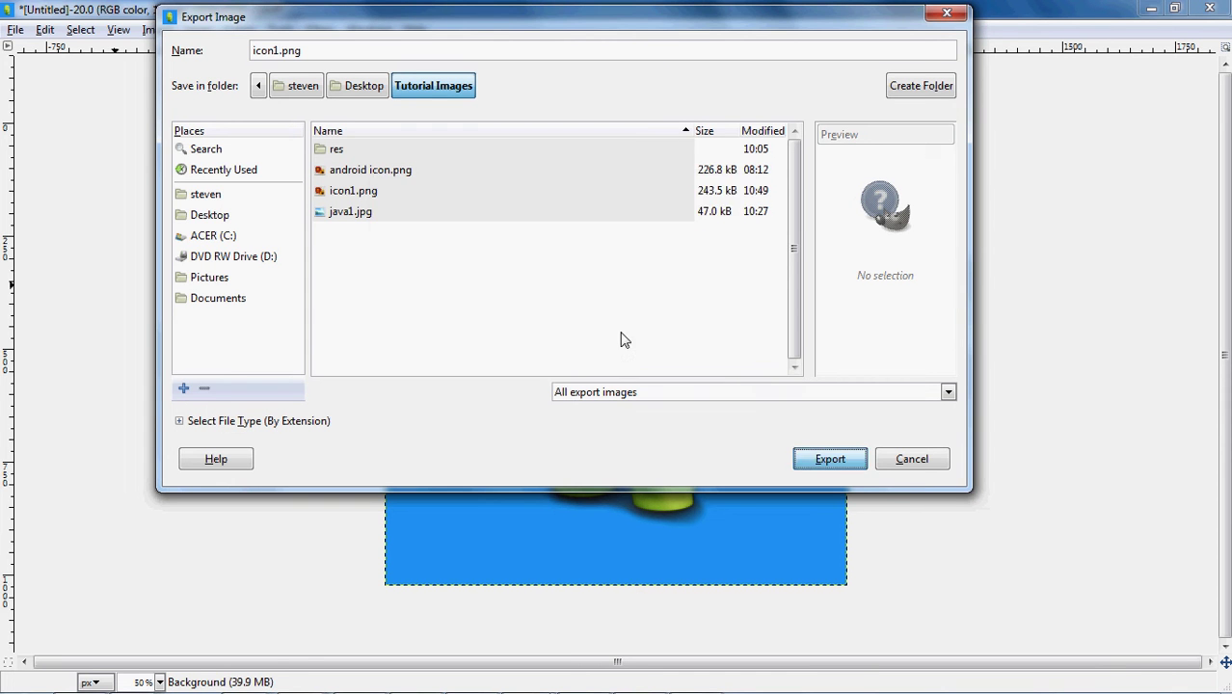
pyautogui.click(622, 508)
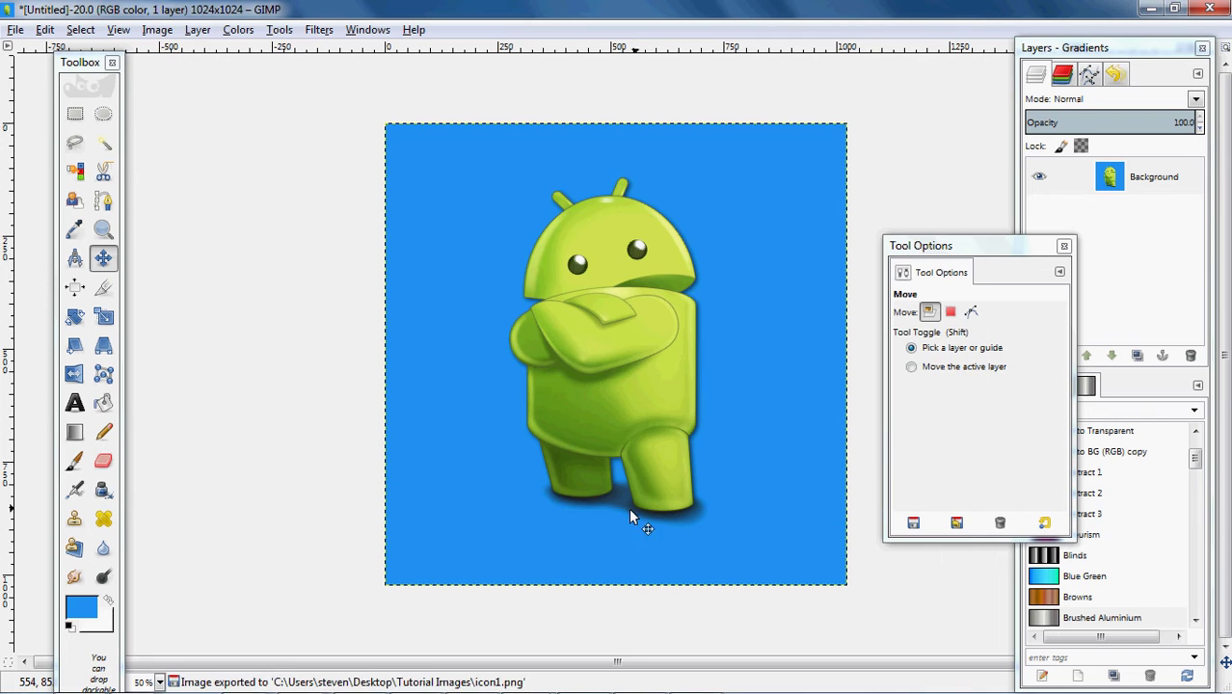
# In Firefox, search Google for 'android asset studio' and open the Android Asset Studio site.
pyautogui.moveTo(622, 674)
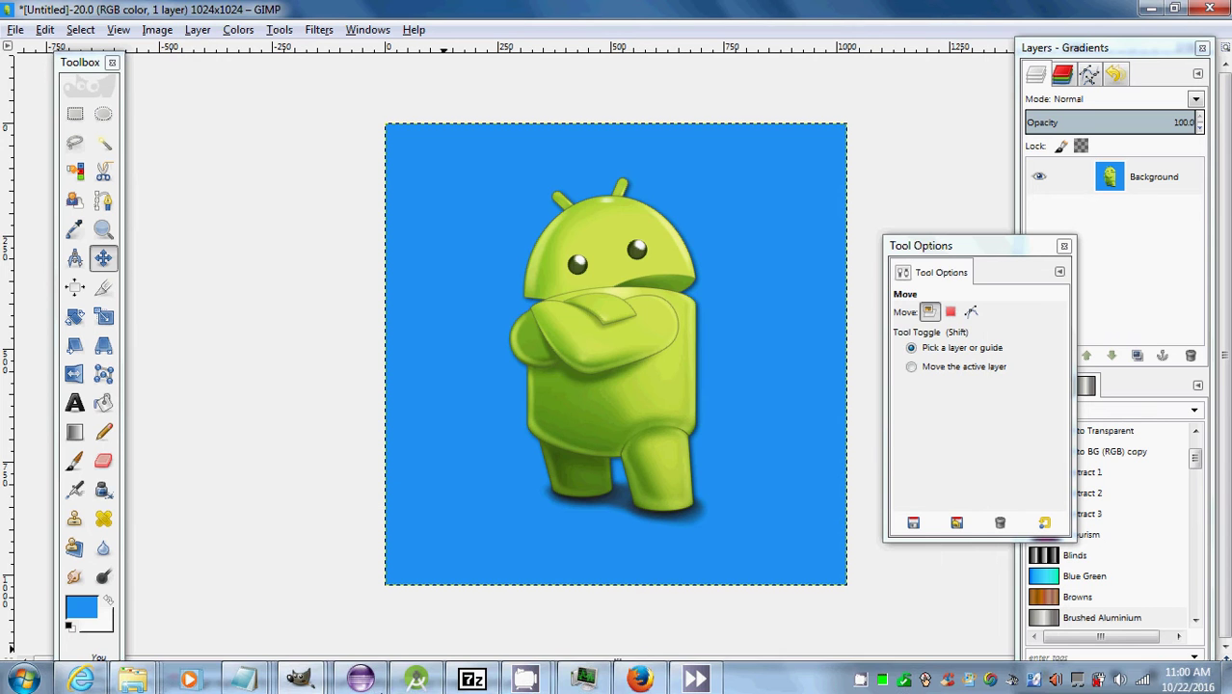
pyautogui.click(636, 675)
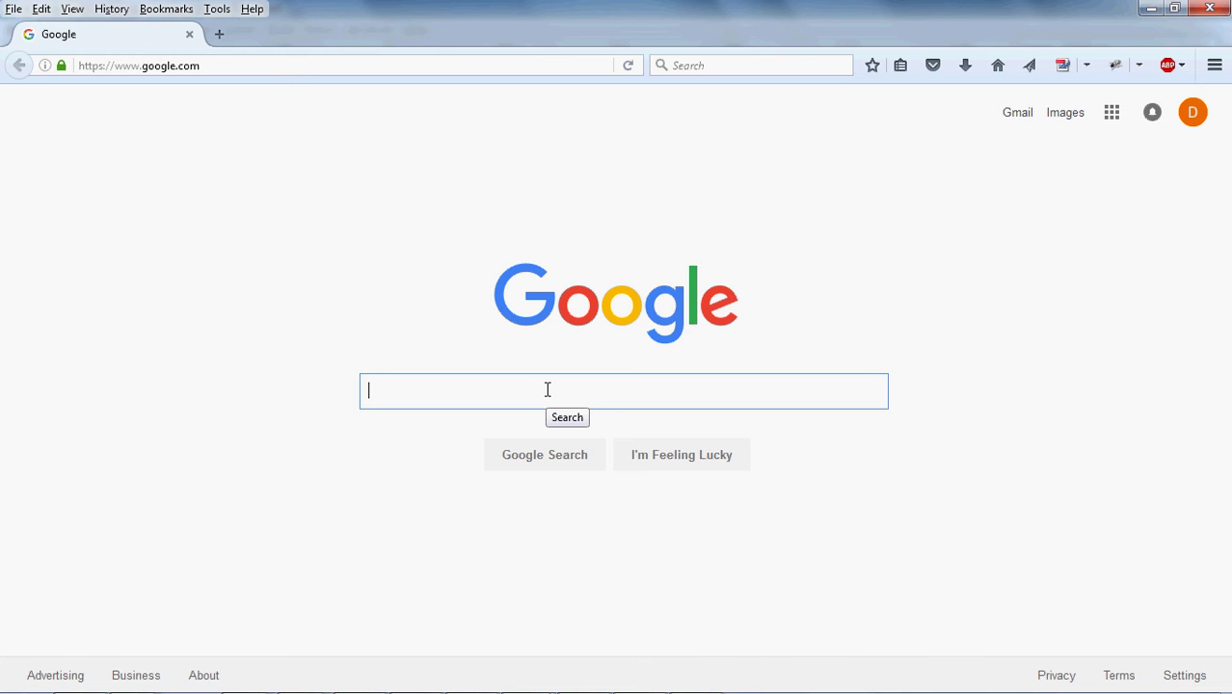
pyautogui.write('and')
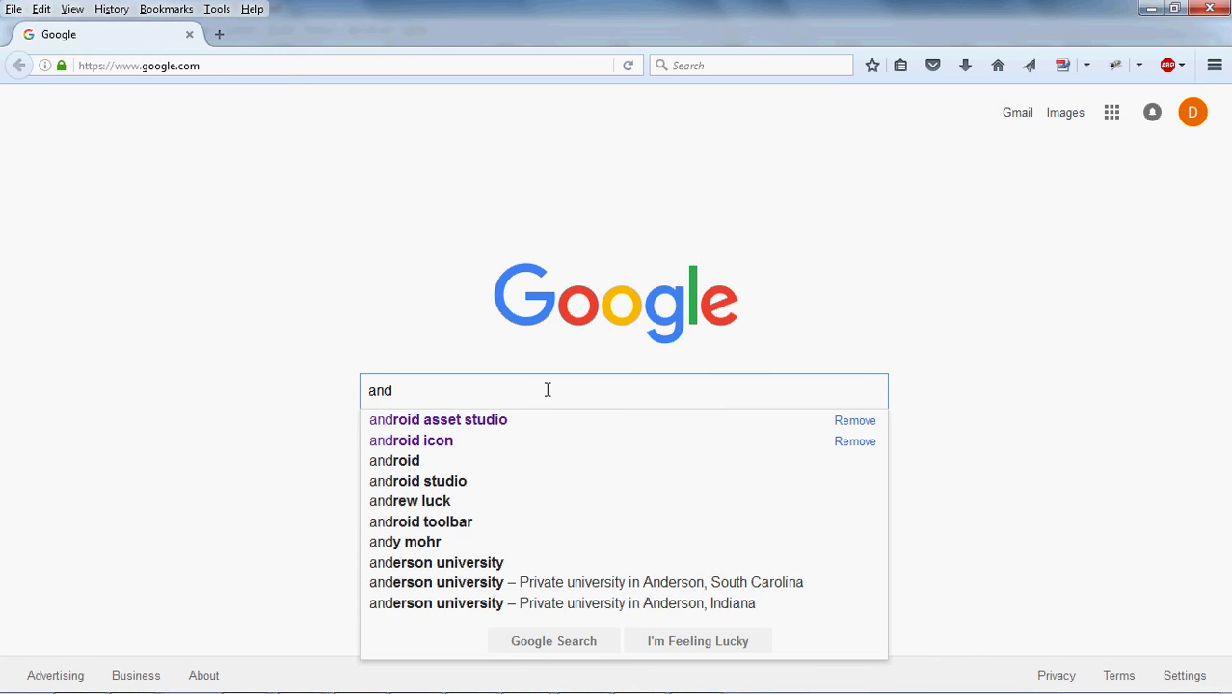
pyautogui.write('roid ass')
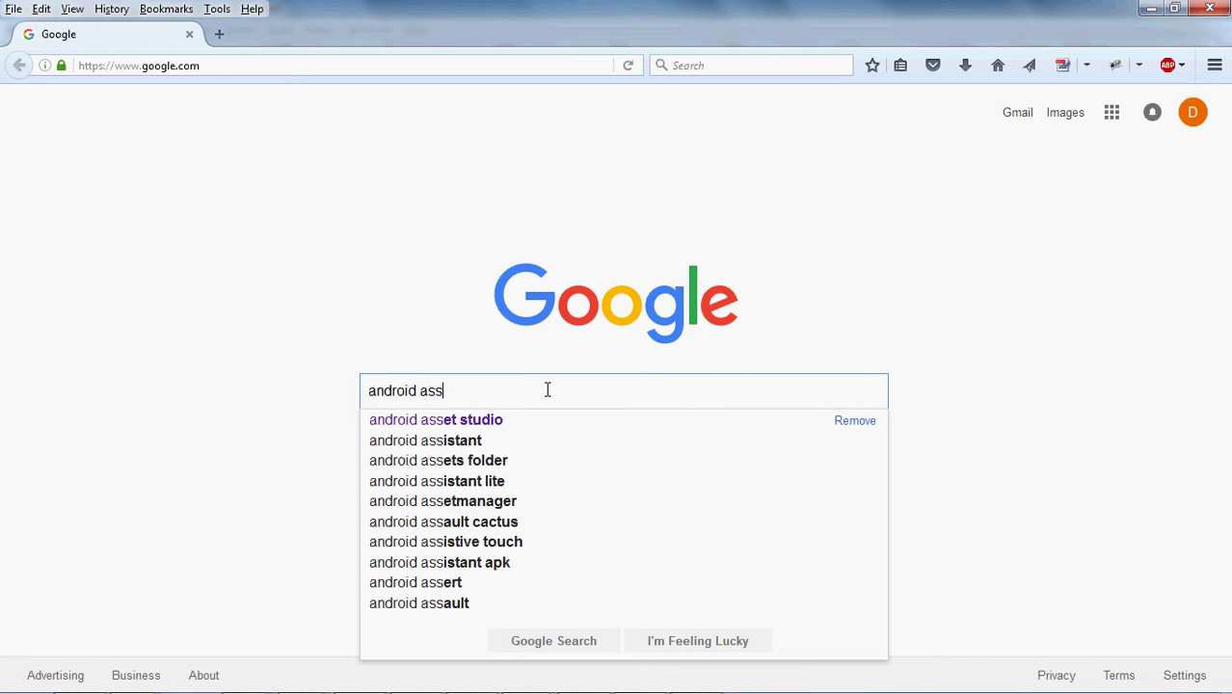
pyautogui.write('et studio')
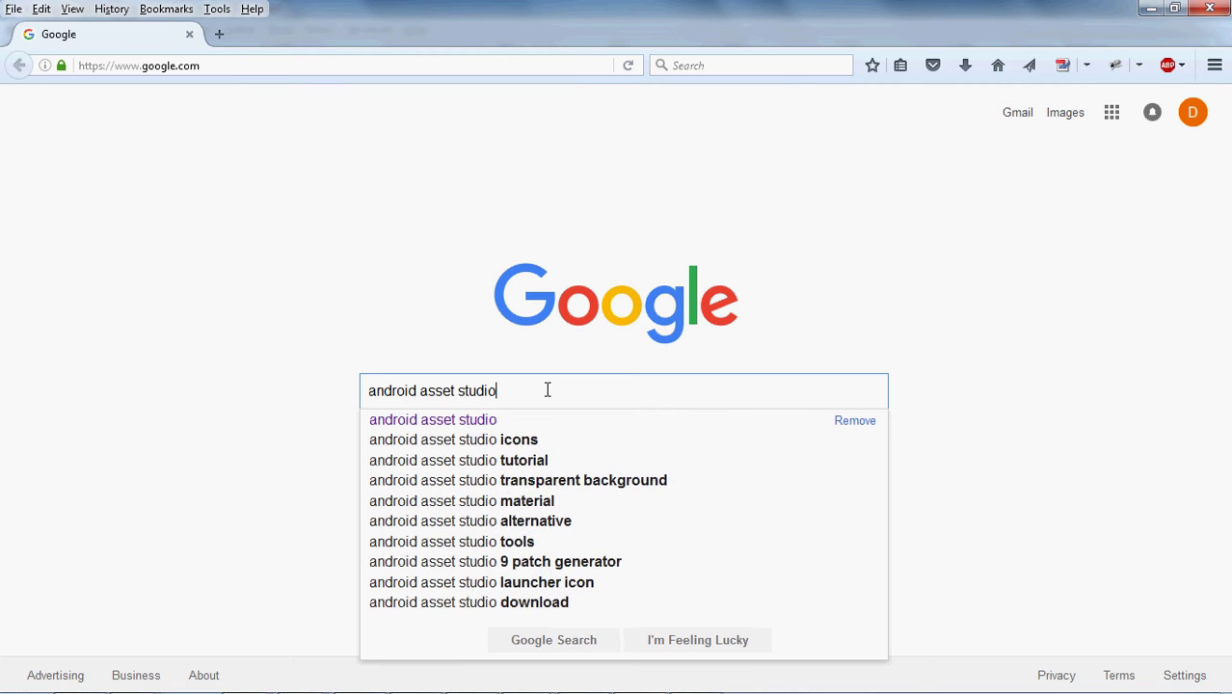
pyautogui.press('Return')
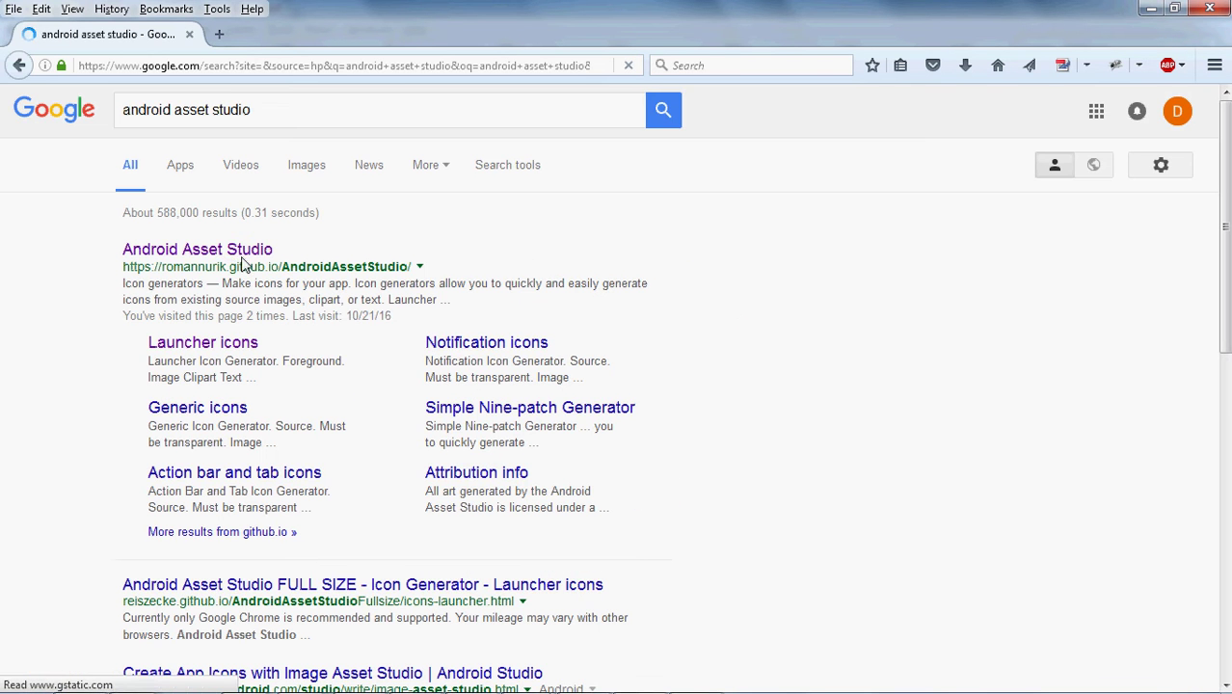
pyautogui.click(232, 252)
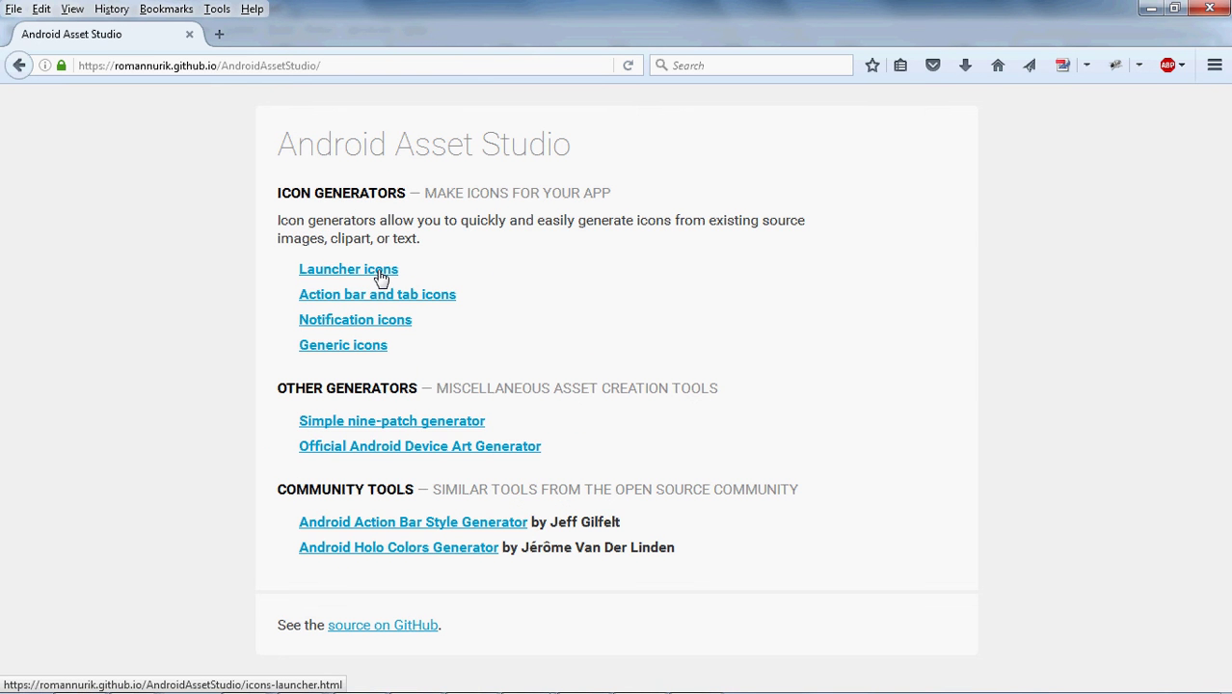
# Open the Launcher Icon Generator and look over its Foreground, Shape, Background and Effect options.
pyautogui.click(380, 276)
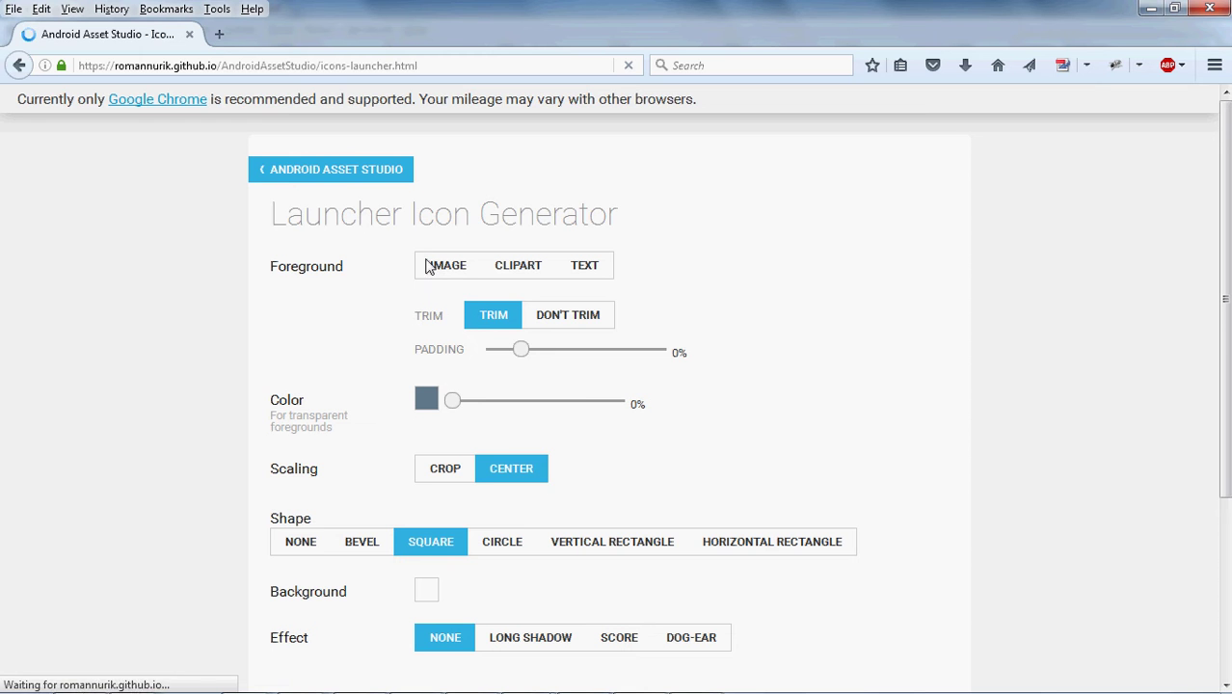
pyautogui.scroll(-3, 587, 384)
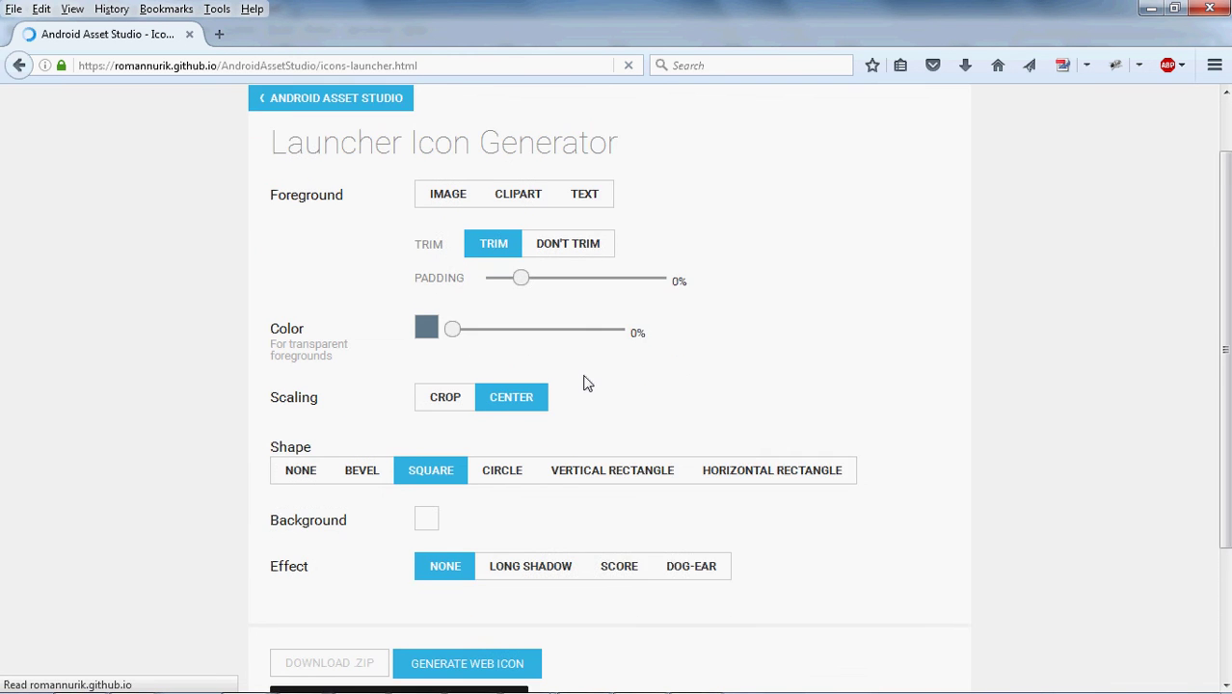
pyautogui.scroll(-1, 587, 386)
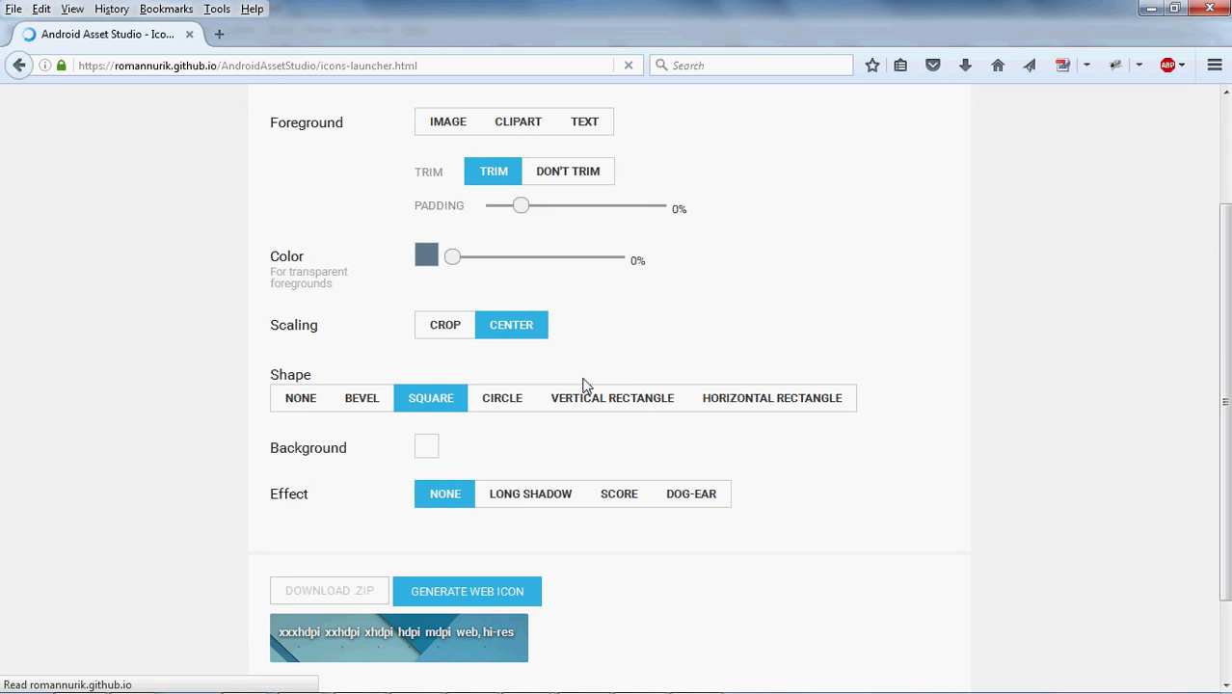
pyautogui.scroll(2, 583, 385)
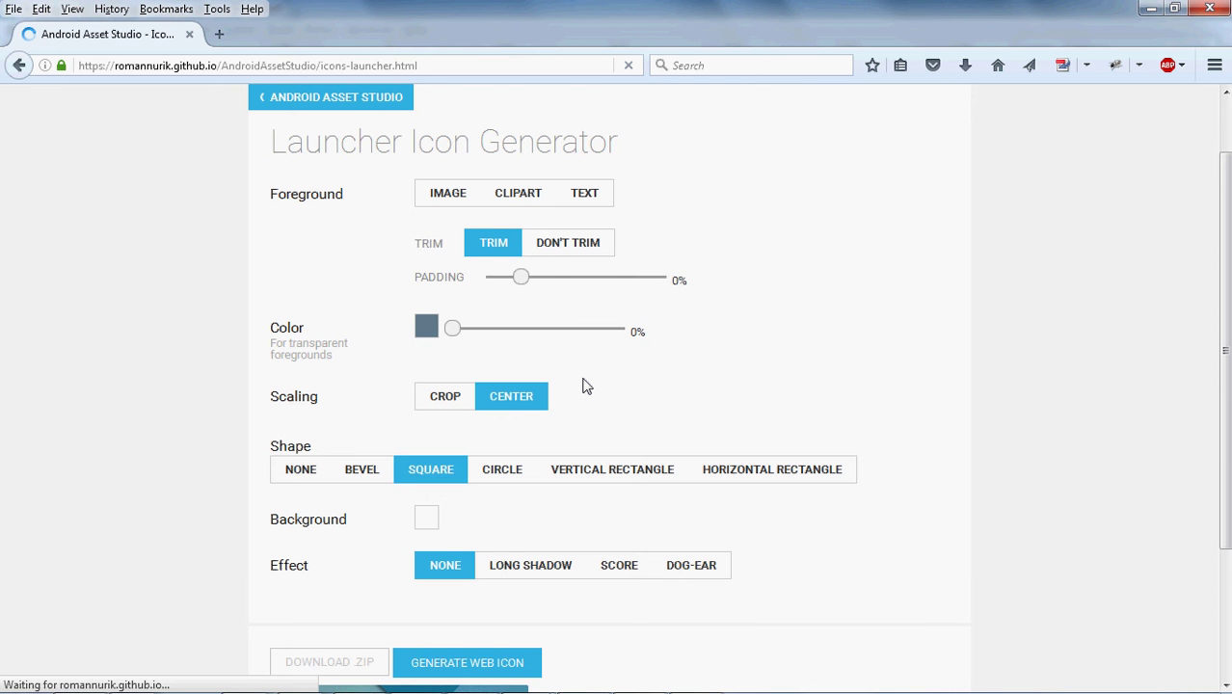
pyautogui.scroll(-1, 583, 385)
pyautogui.scroll(2, 583, 385)
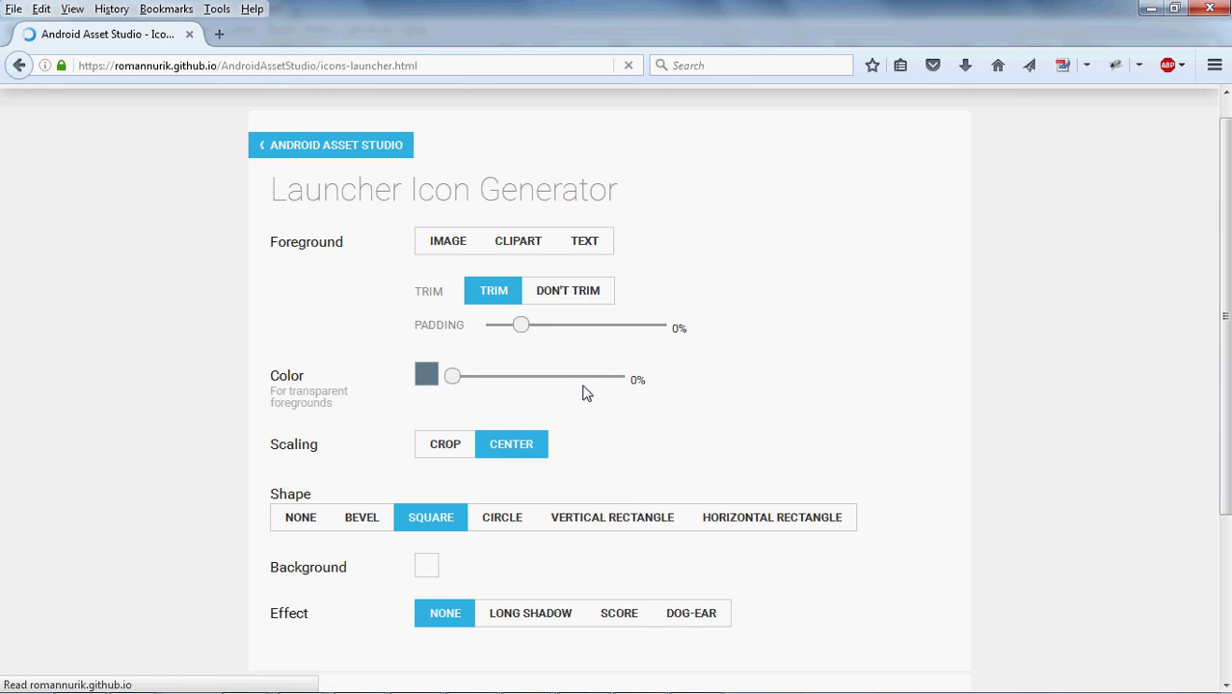
pyautogui.scroll(-3, 735, 402)
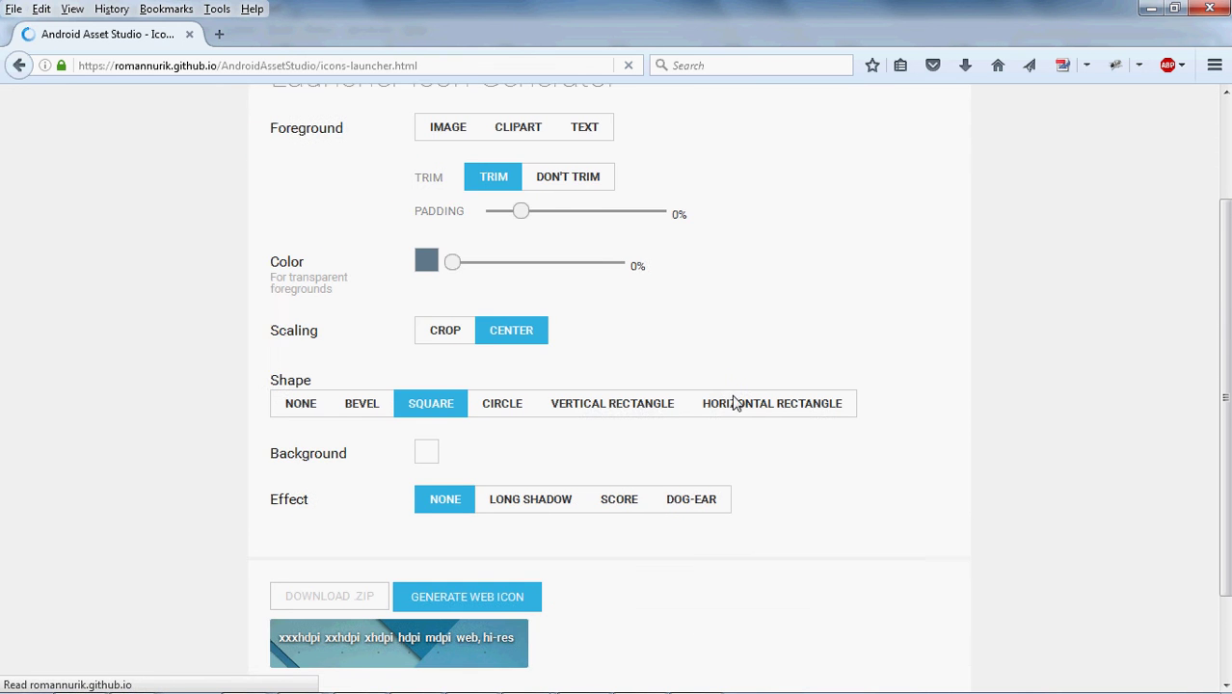
pyautogui.scroll(-1, 736, 405)
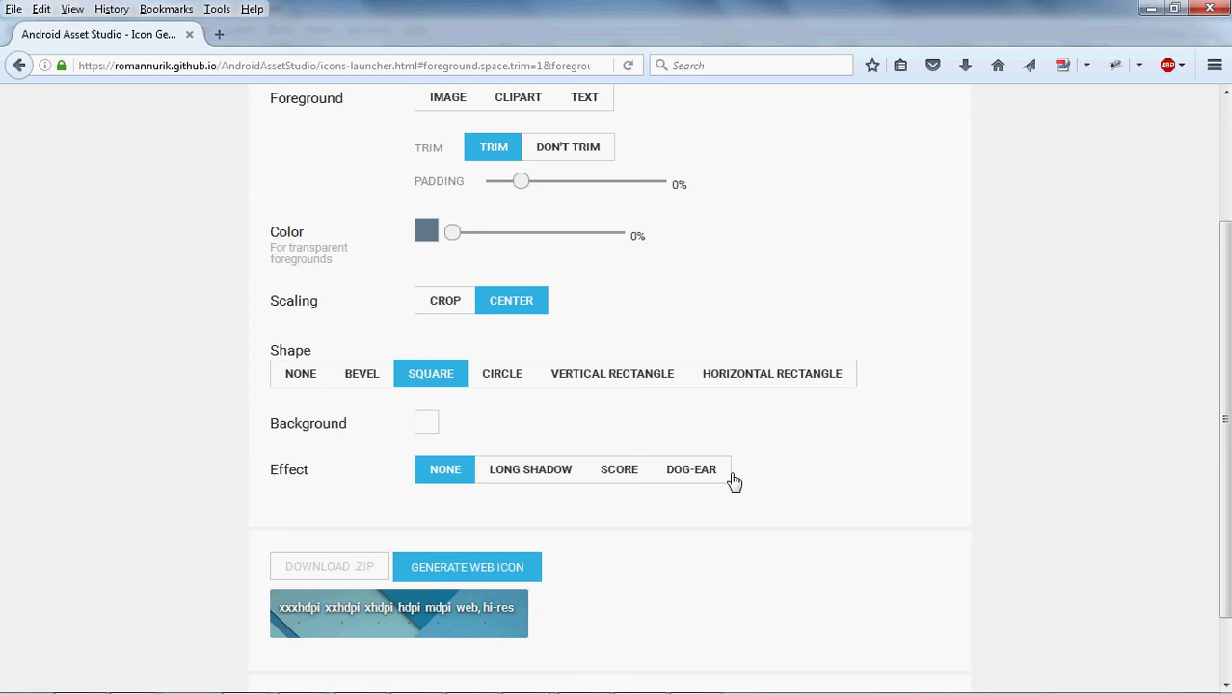
pyautogui.scroll(-1, 721, 511)
pyautogui.scroll(3, 718, 522)
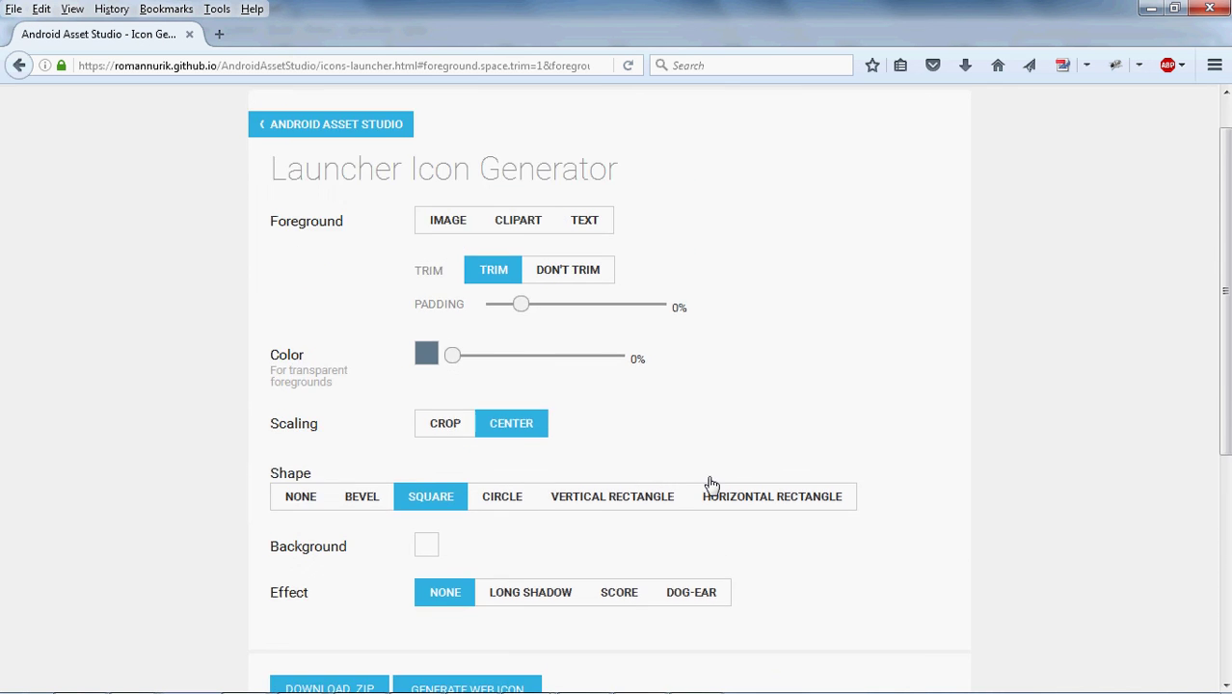
# Upload icon1 as the Image foreground of the launcher icon.
pyautogui.click(446, 270)
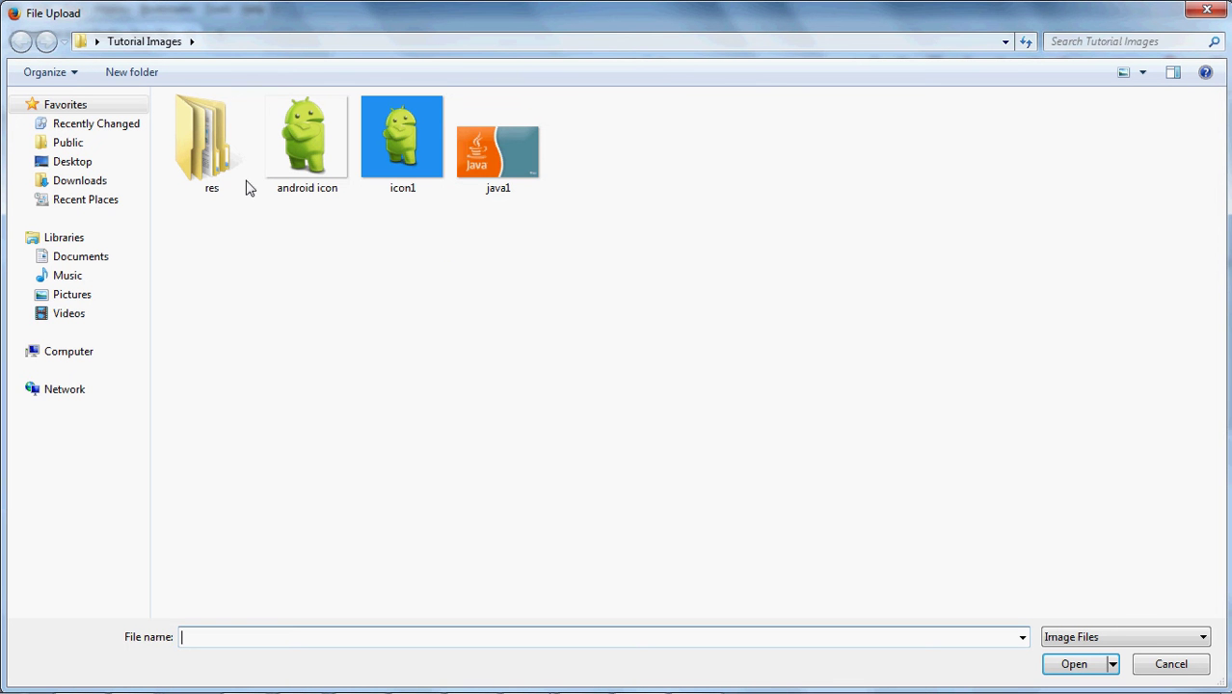
pyautogui.click(391, 191)
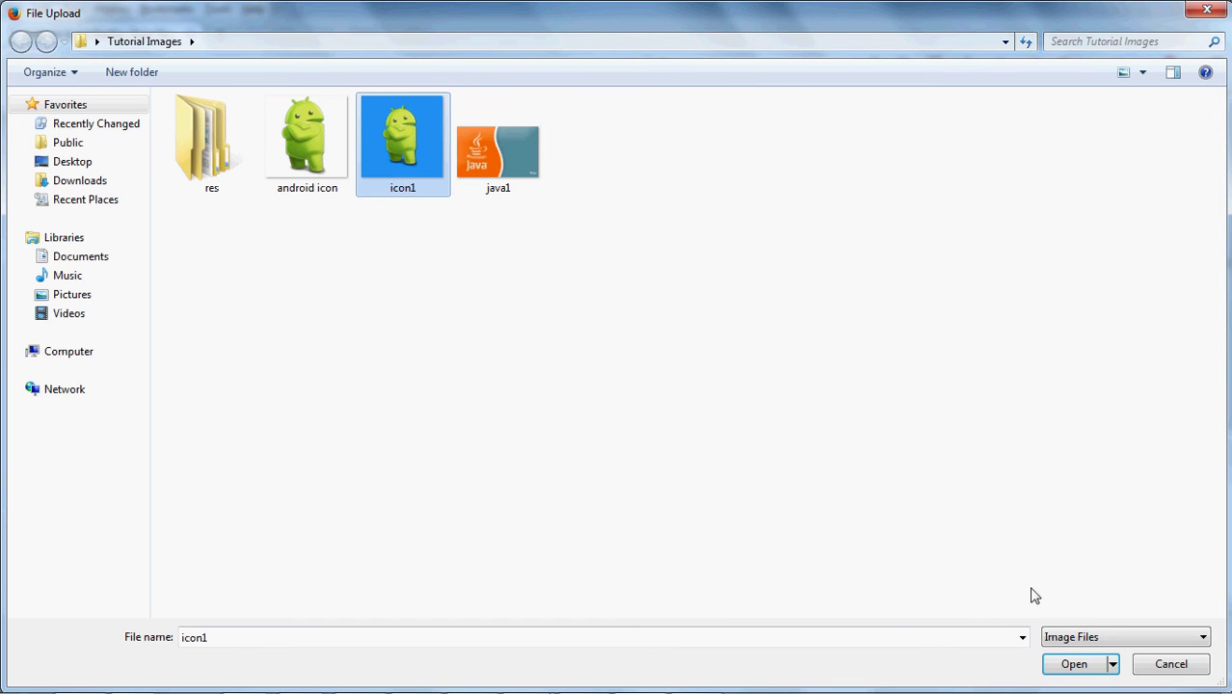
pyautogui.click(1067, 673)
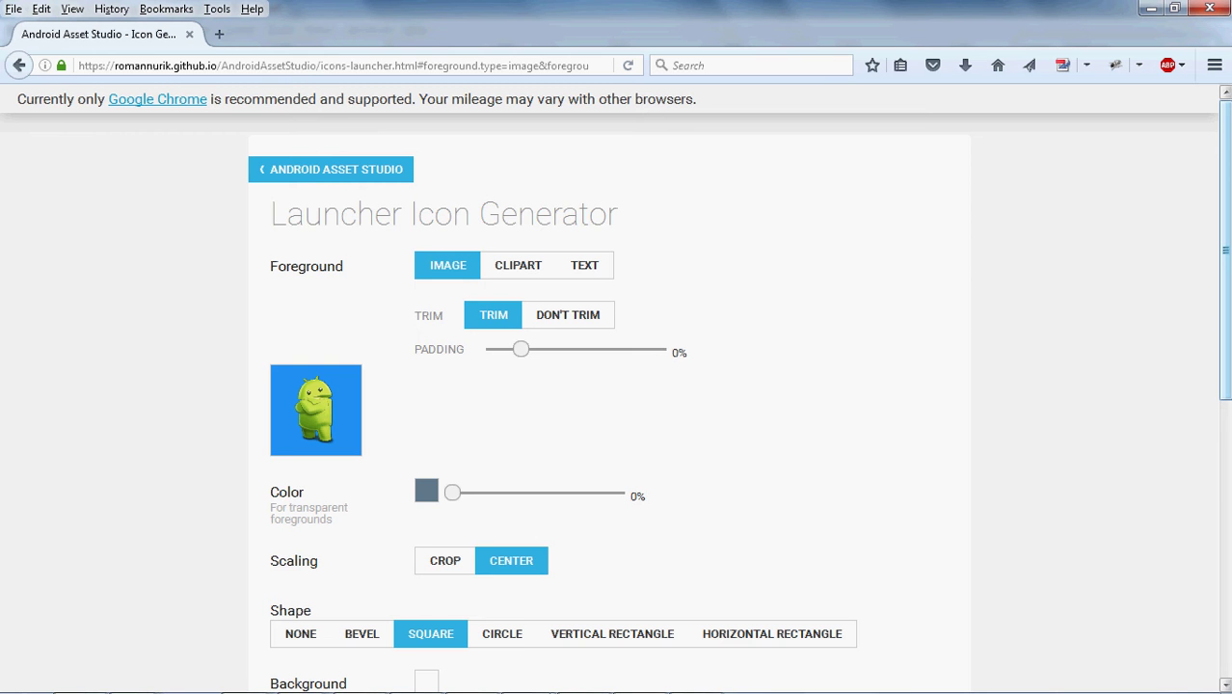
# Generate the web icon and review the blue robot previews at xxxhdpi through mdpi and web hi-res.
pyautogui.scroll(-1, 615, 387)
pyautogui.scroll(-5, 1217, 482)
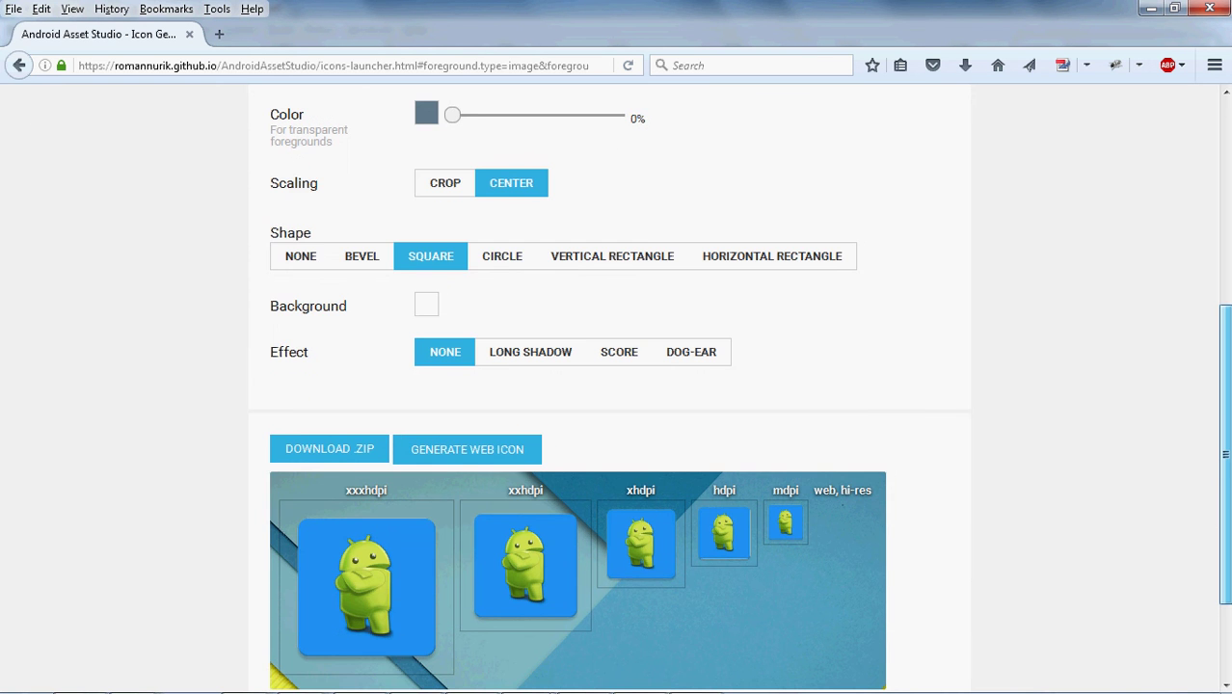
pyautogui.rightClick(1037, 206)
pyautogui.press('Escape')
pyautogui.scroll(-2, 308, 435)
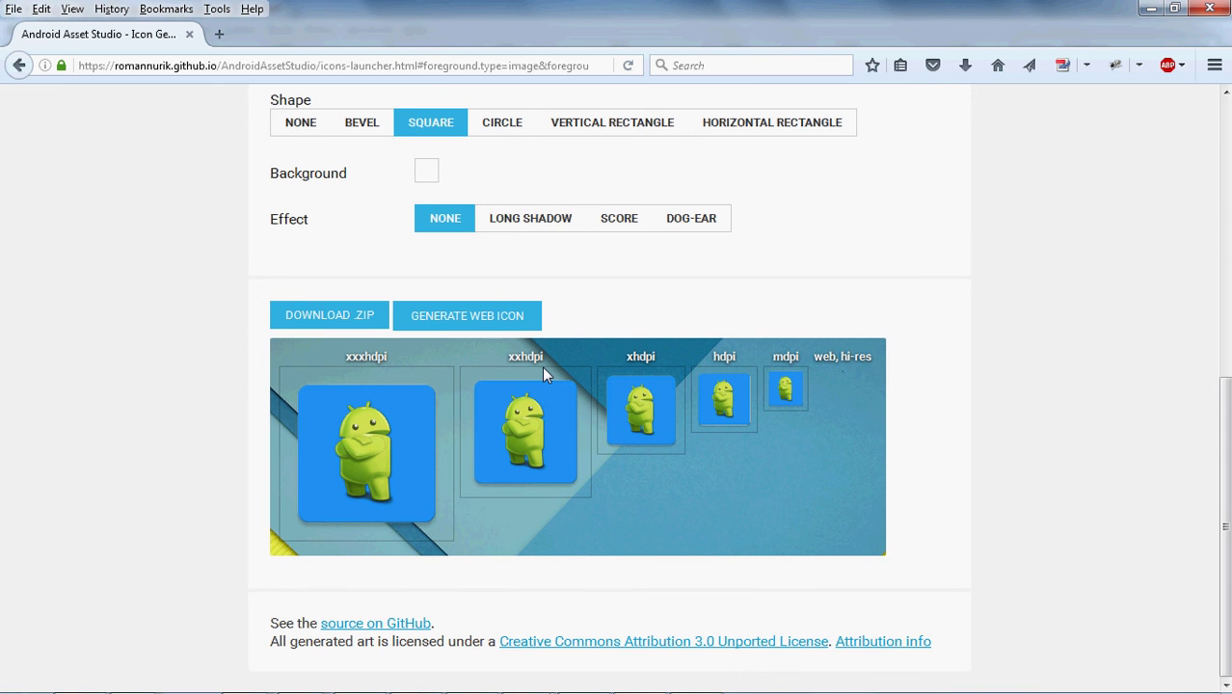
pyautogui.click(490, 326)
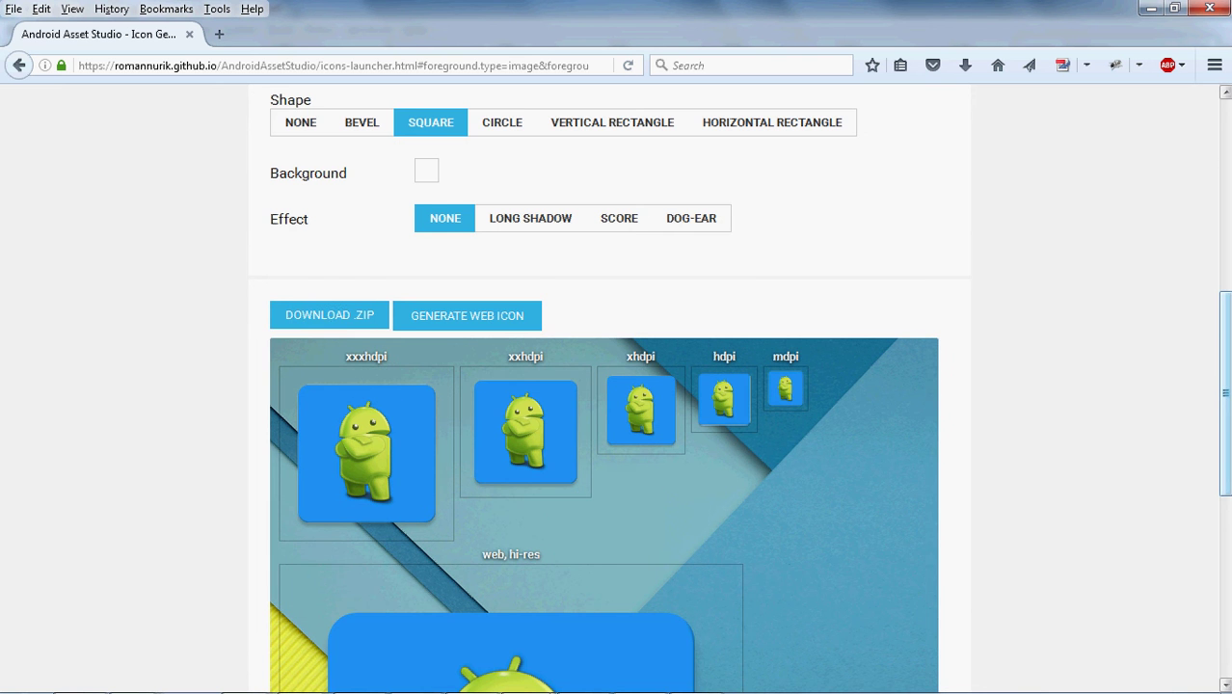
pyautogui.scroll(-1, 1228, 428)
pyautogui.scroll(-1, 1228, 432)
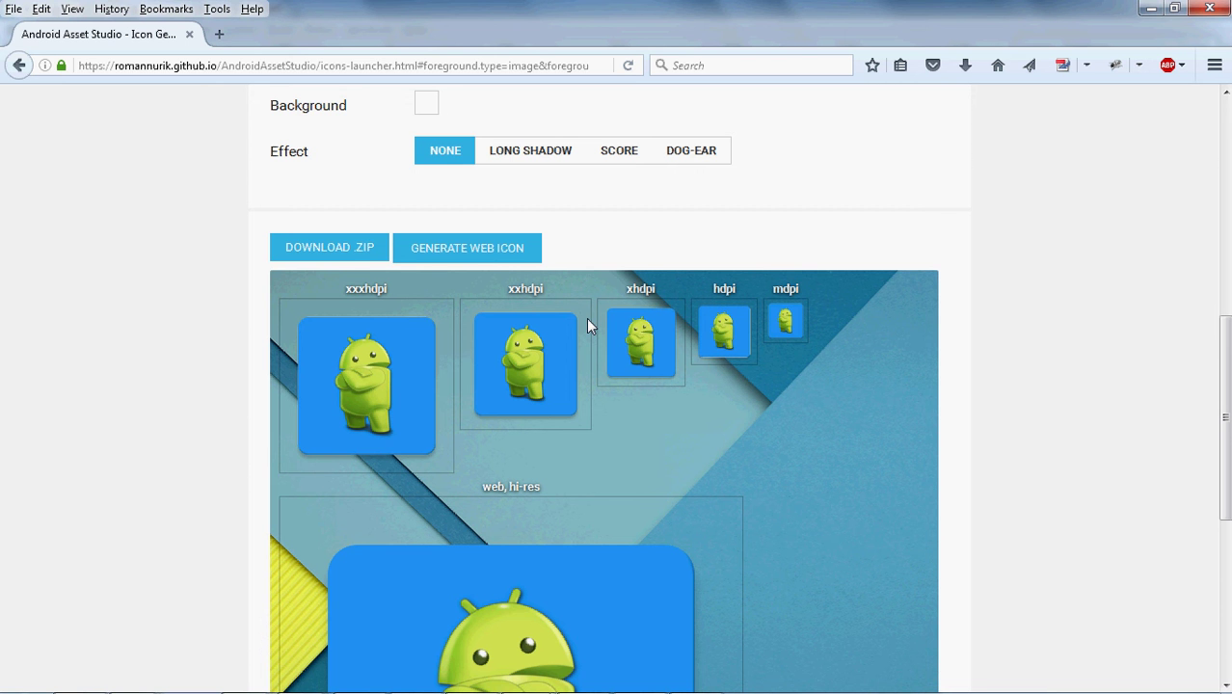
pyautogui.scroll(-2, 569, 408)
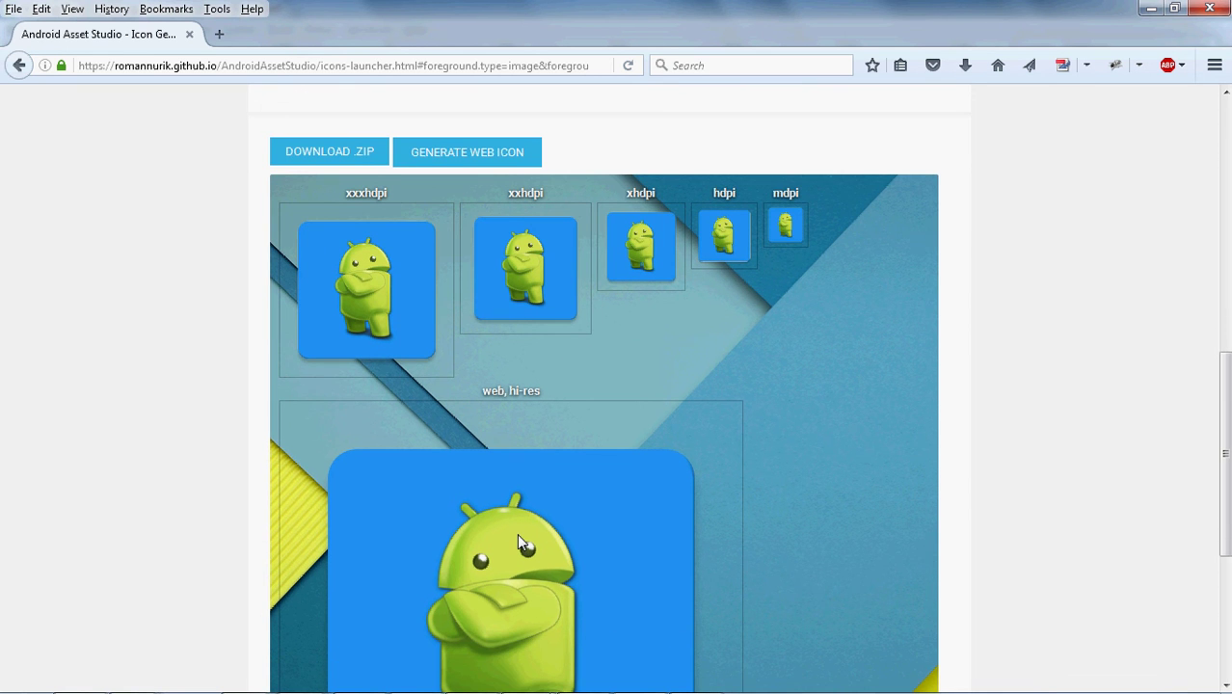
pyautogui.scroll(1, 517, 542)
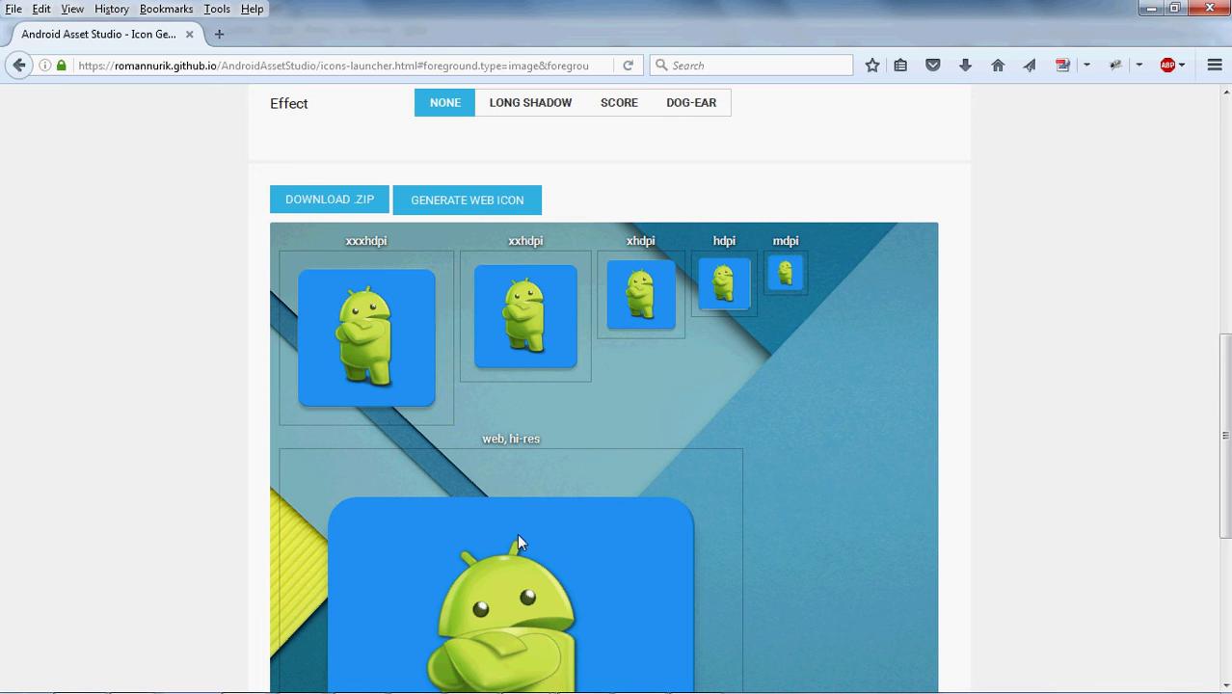
pyautogui.scroll(-5, 520, 529)
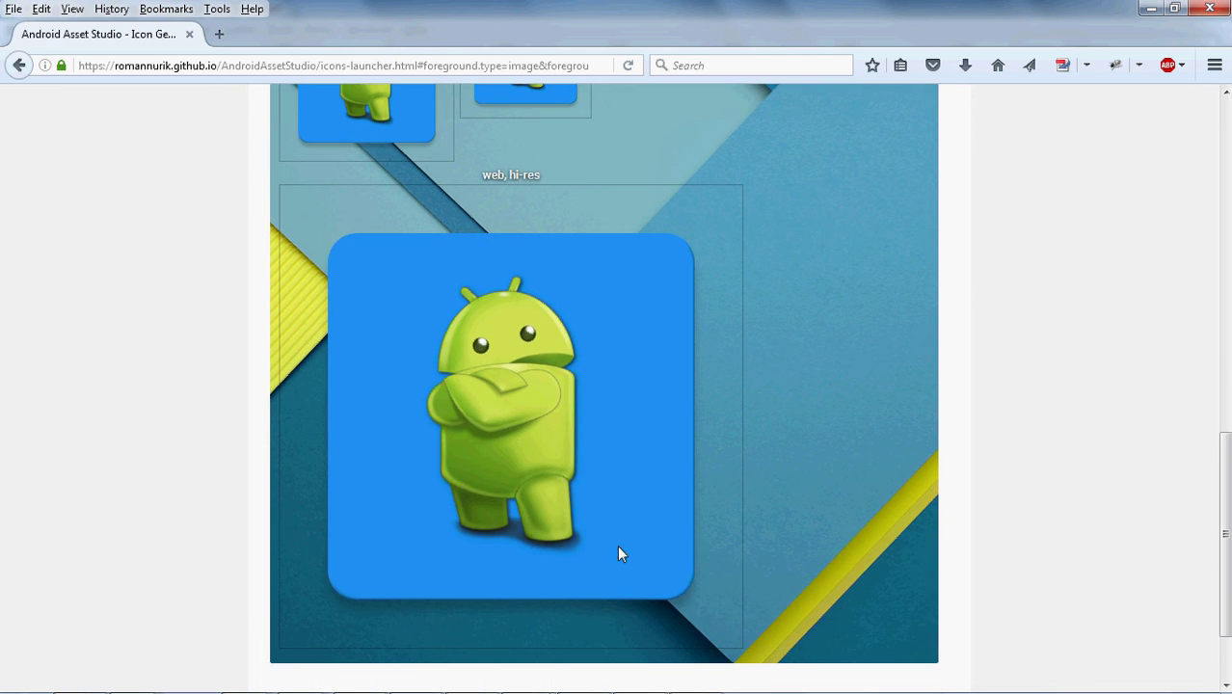